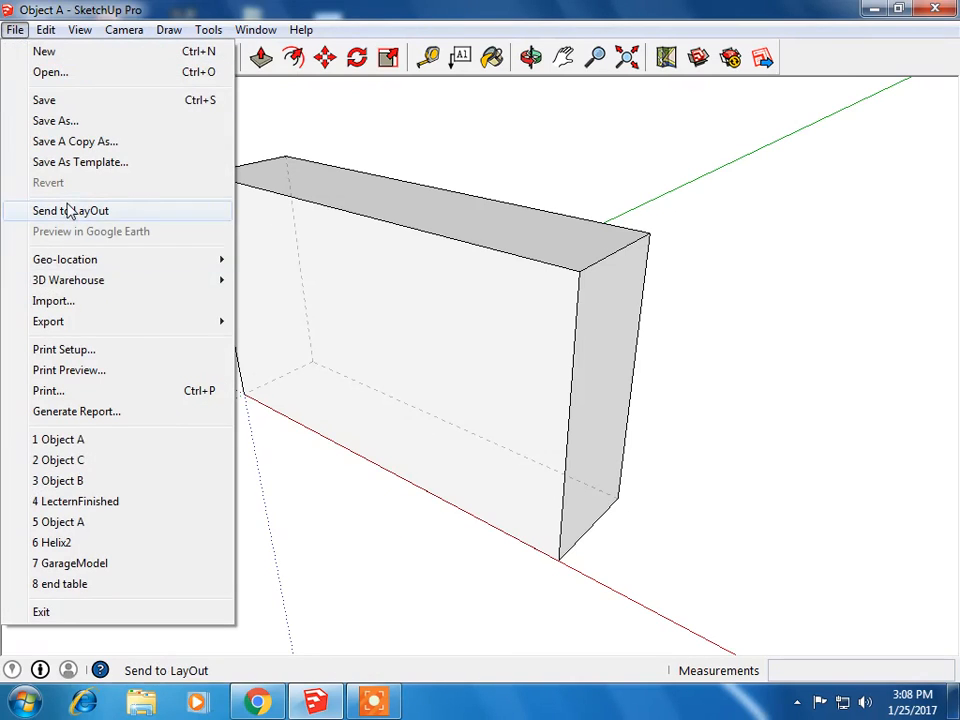
Step: Send the model to LayOut and start a new document from the Letter Landscape template
click(72, 211)
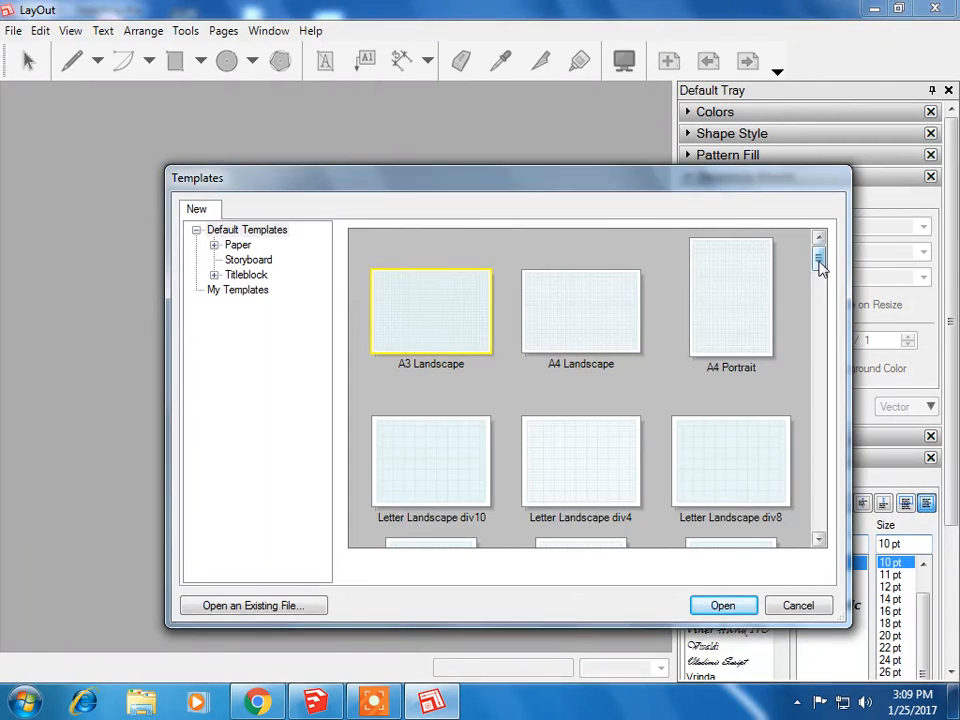
drag(821, 266, 835, 330)
click(580, 354)
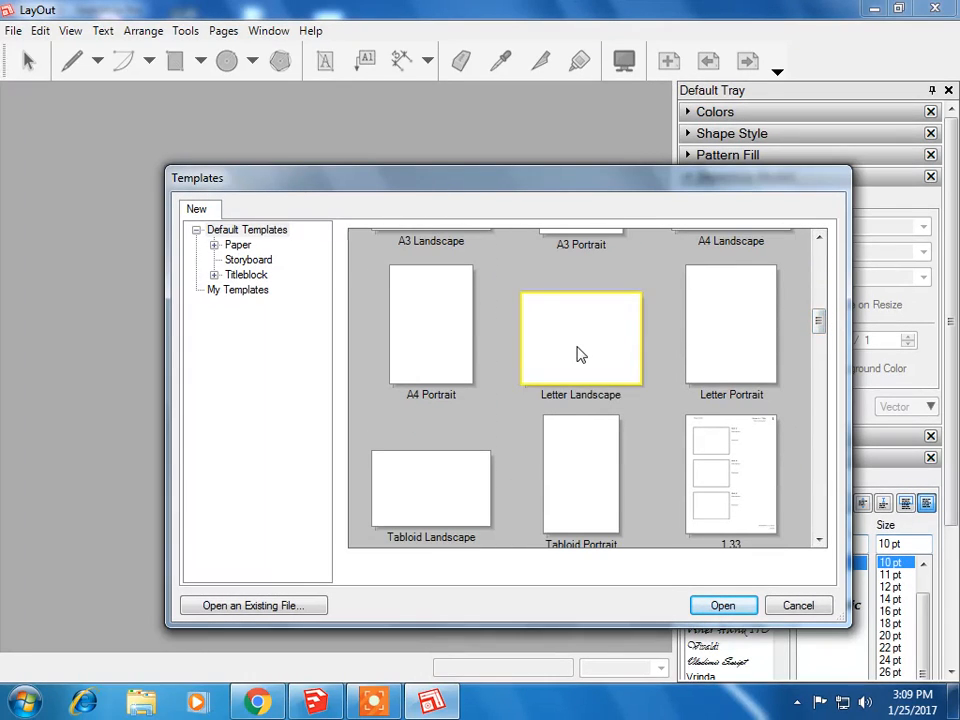
click(722, 607)
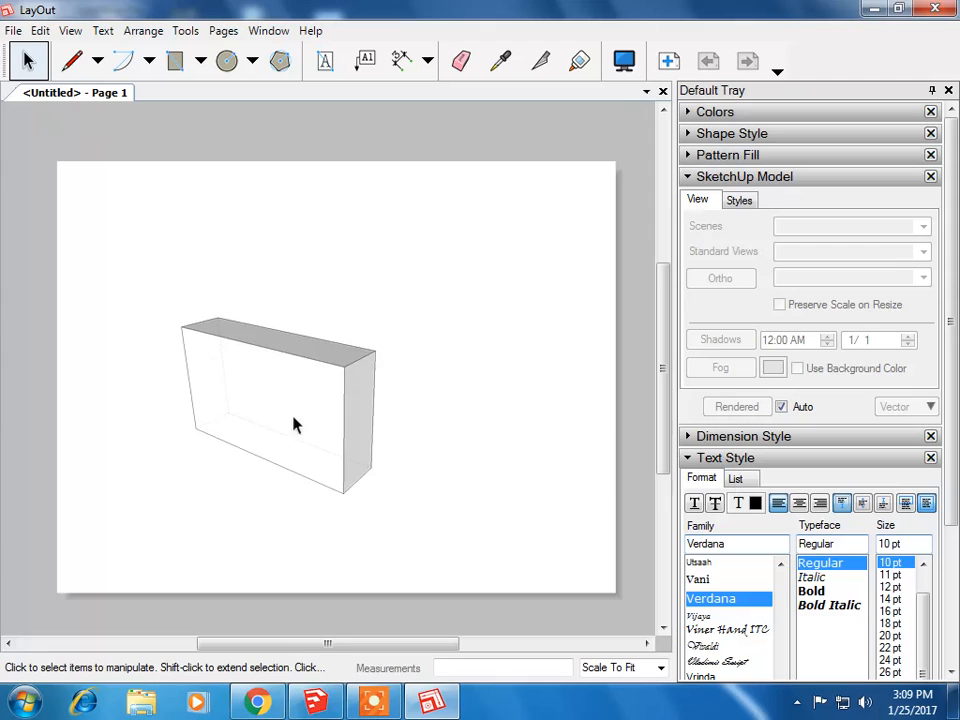
Step: Shrink the model viewport and move it to the page's upper right corner
click(260, 374)
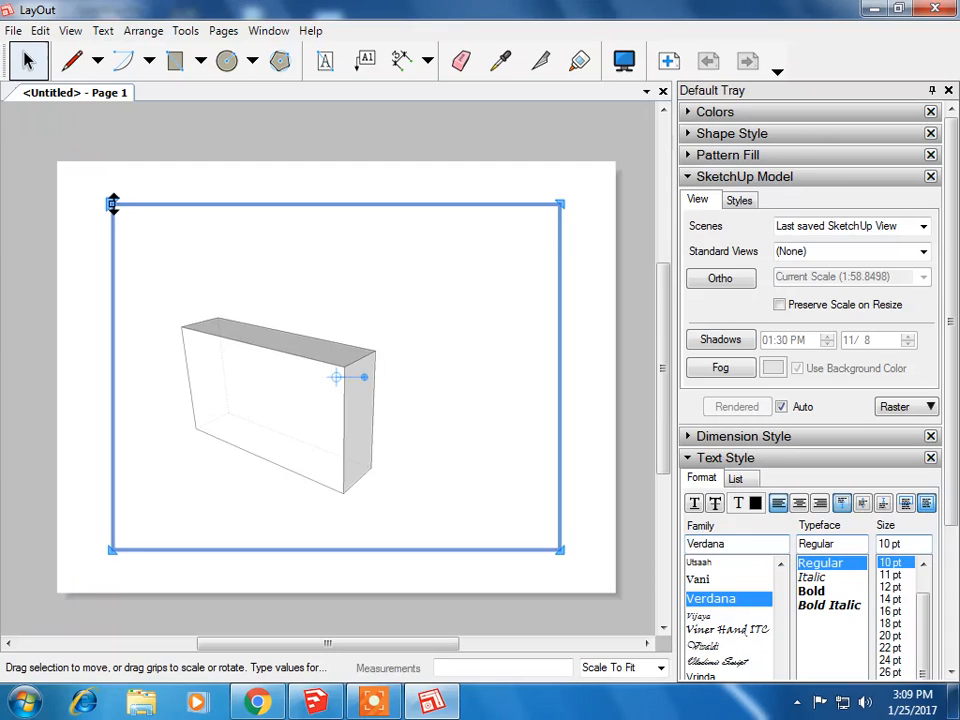
drag(109, 203, 240, 298)
mouse_move(351, 458)
mouse_down()
mouse_move(409, 404)
mouse_move(503, 275)
mouse_up()
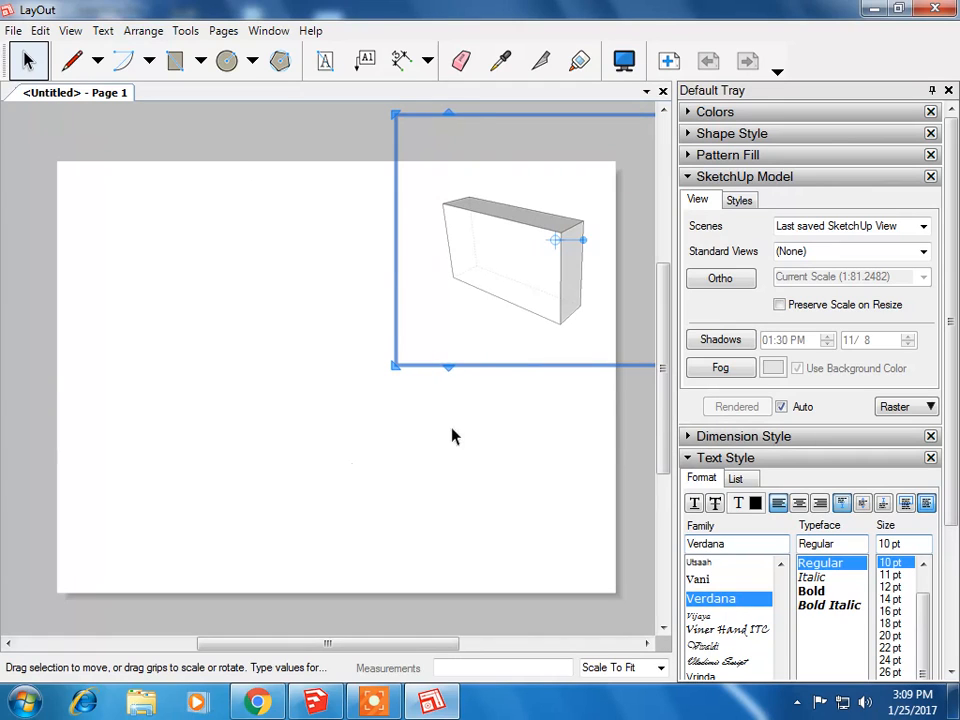
Step: Duplicate the model viewport and move the copy below the original
click(40, 31)
click(82, 150)
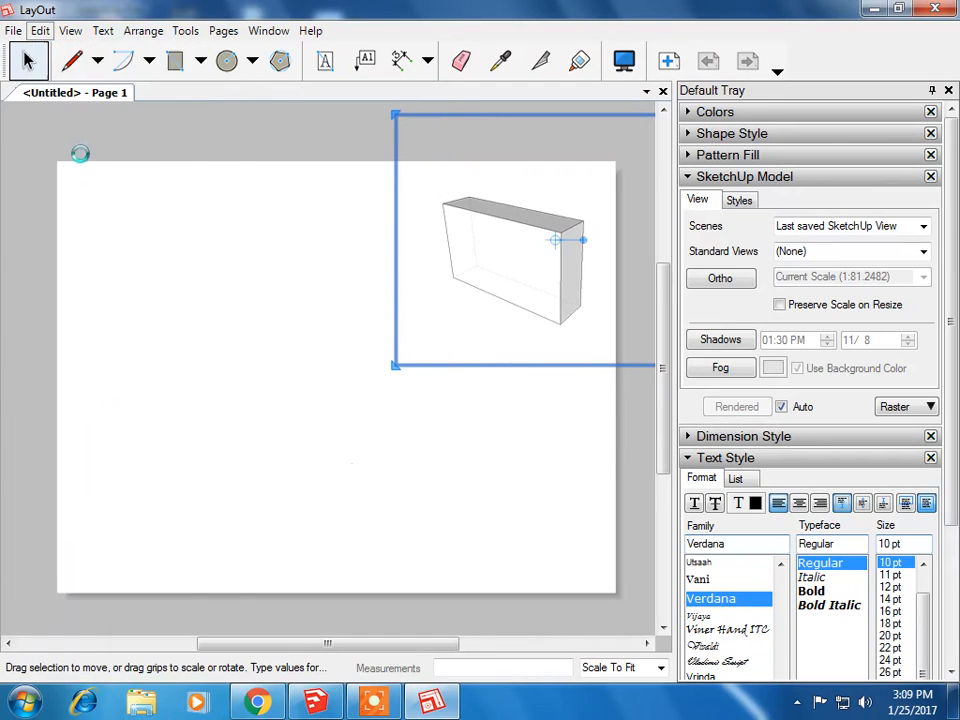
click(45, 33)
click(62, 180)
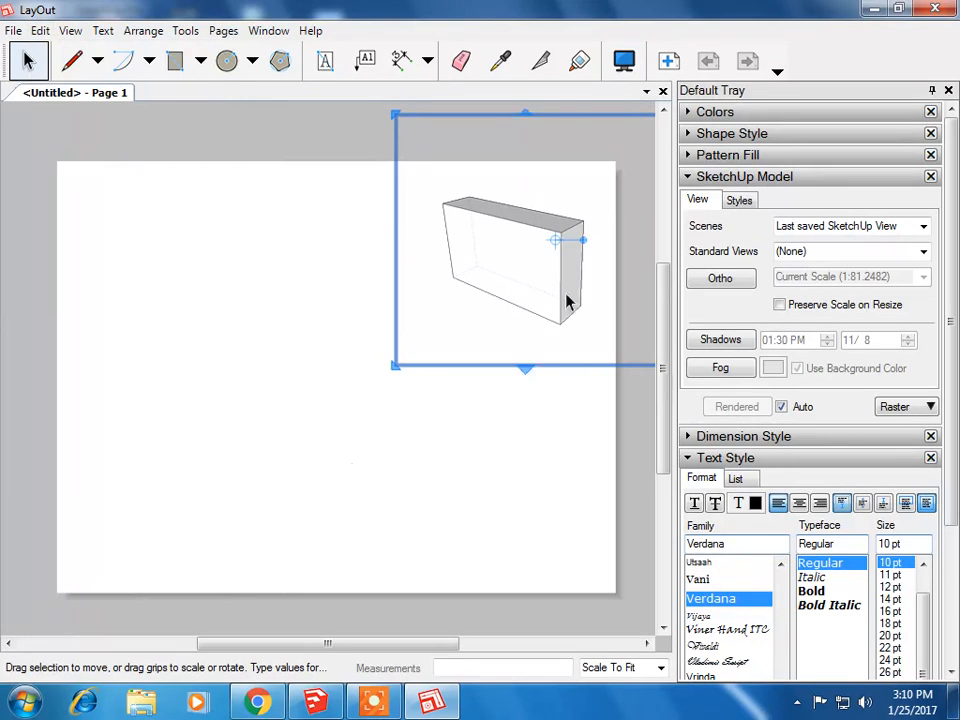
drag(507, 248, 471, 456)
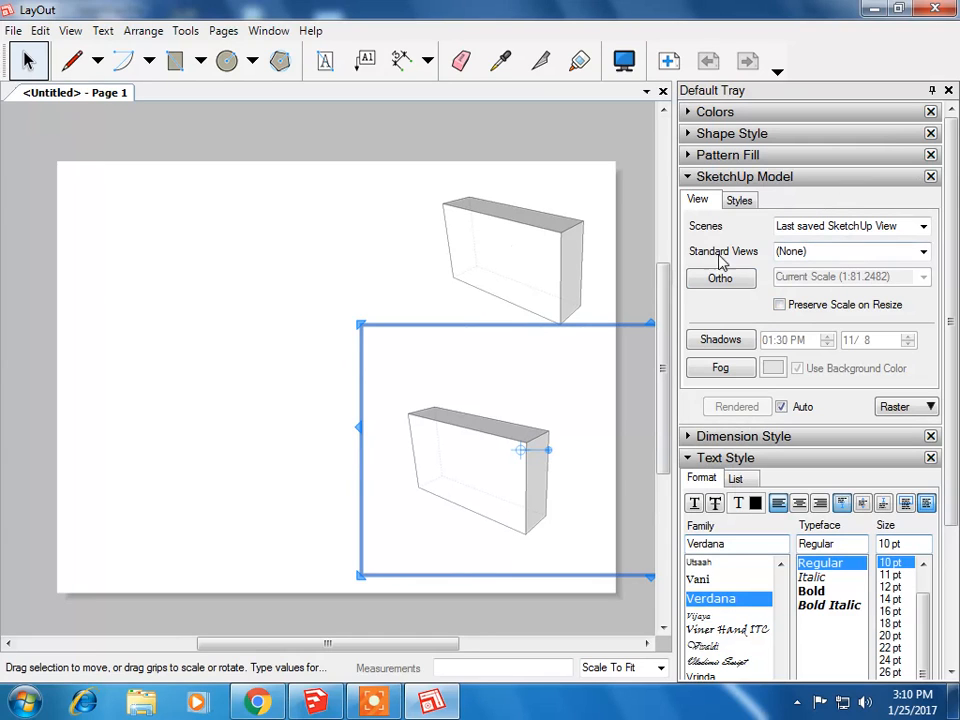
Step: Switch the copied viewport to the Right standard view in orthographic projection
click(923, 252)
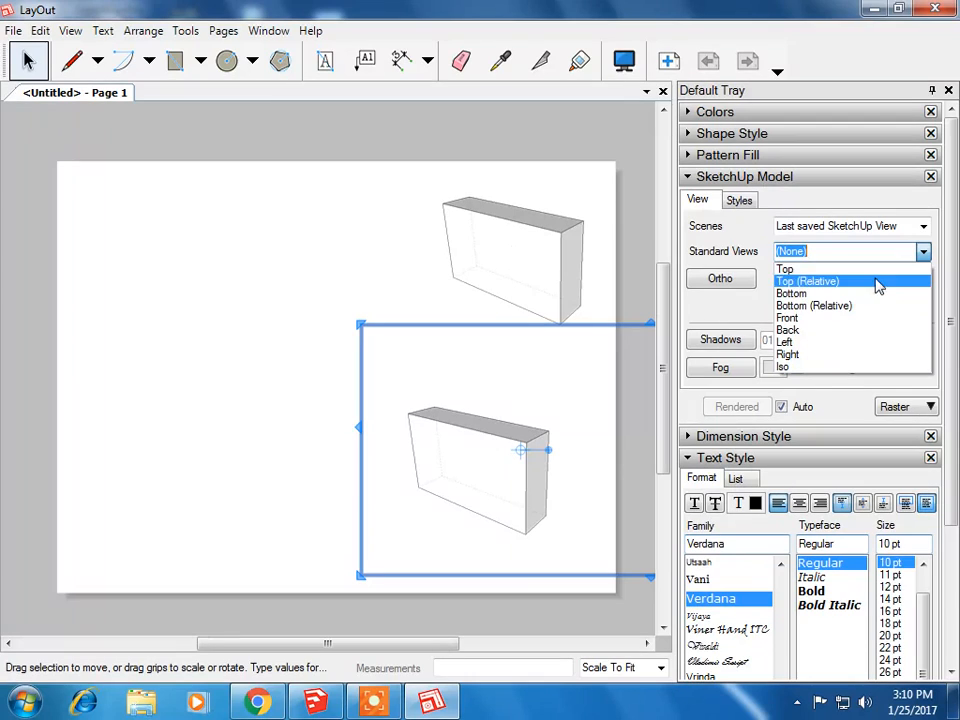
click(790, 355)
scroll(477, 491, up, 2)
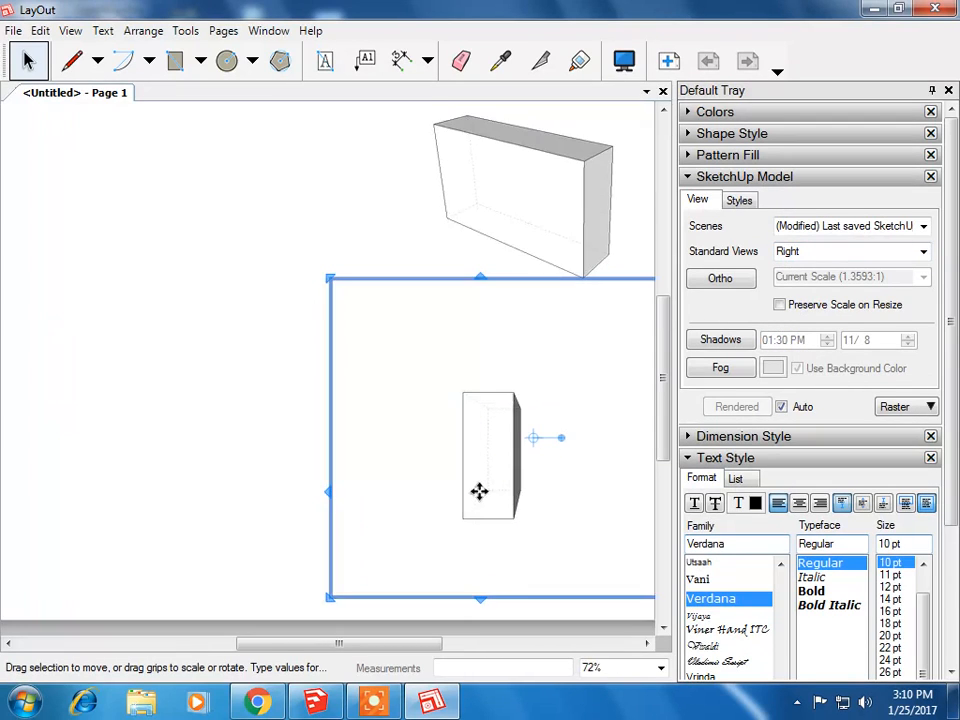
scroll(487, 491, up, 1)
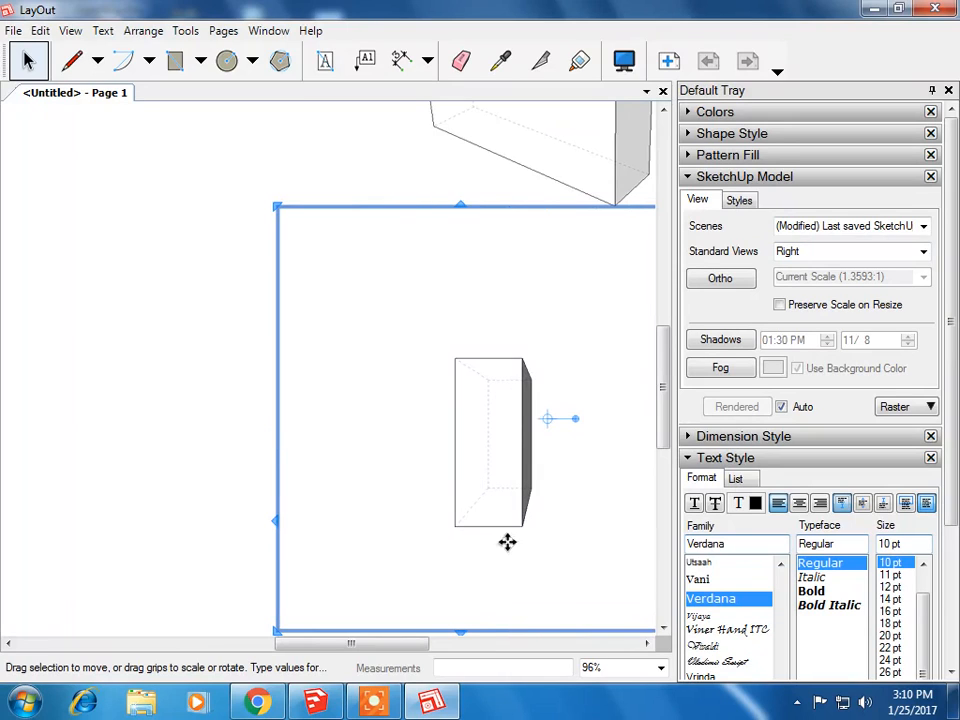
click(722, 284)
scroll(570, 332, down, 3)
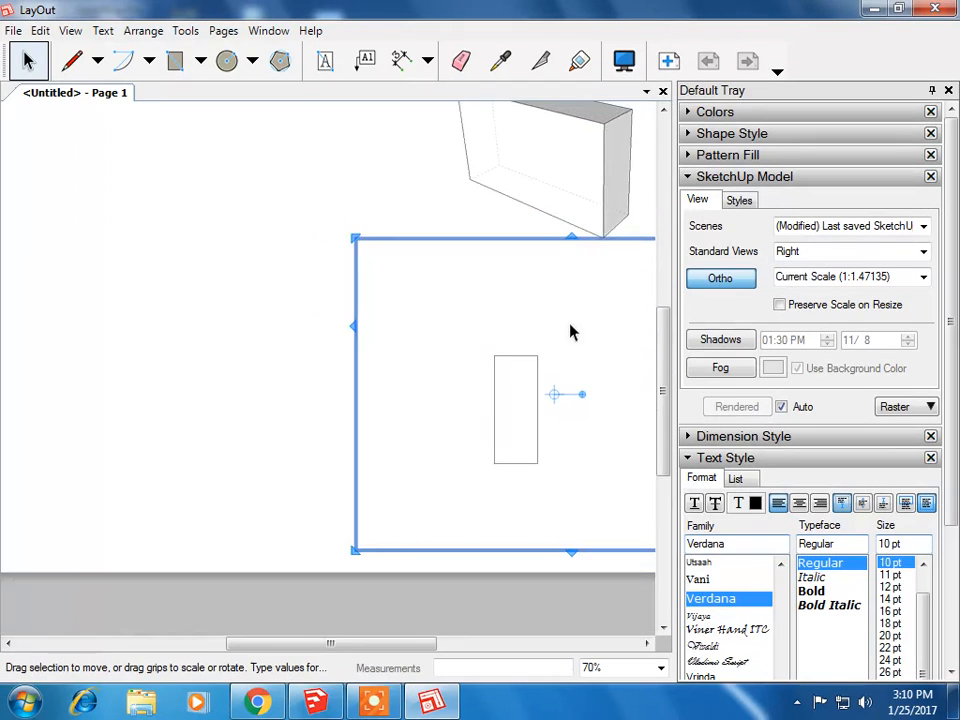
scroll(570, 332, down, 4)
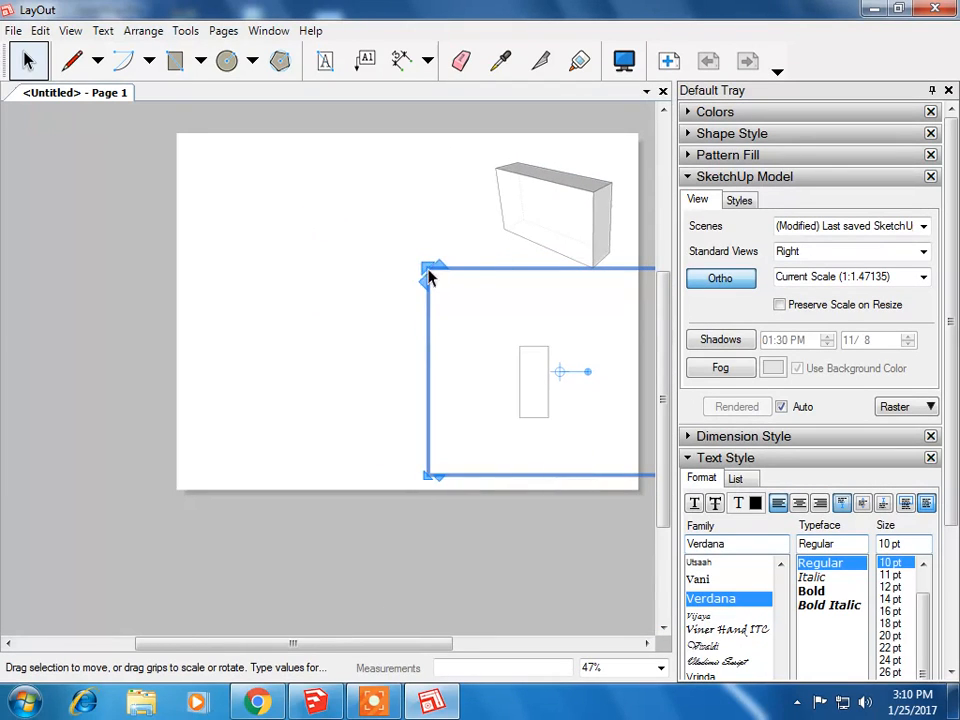
Step: Enlarge the right-view viewport and reposition it toward the page's right side
drag(425, 266, 325, 104)
drag(466, 325, 553, 396)
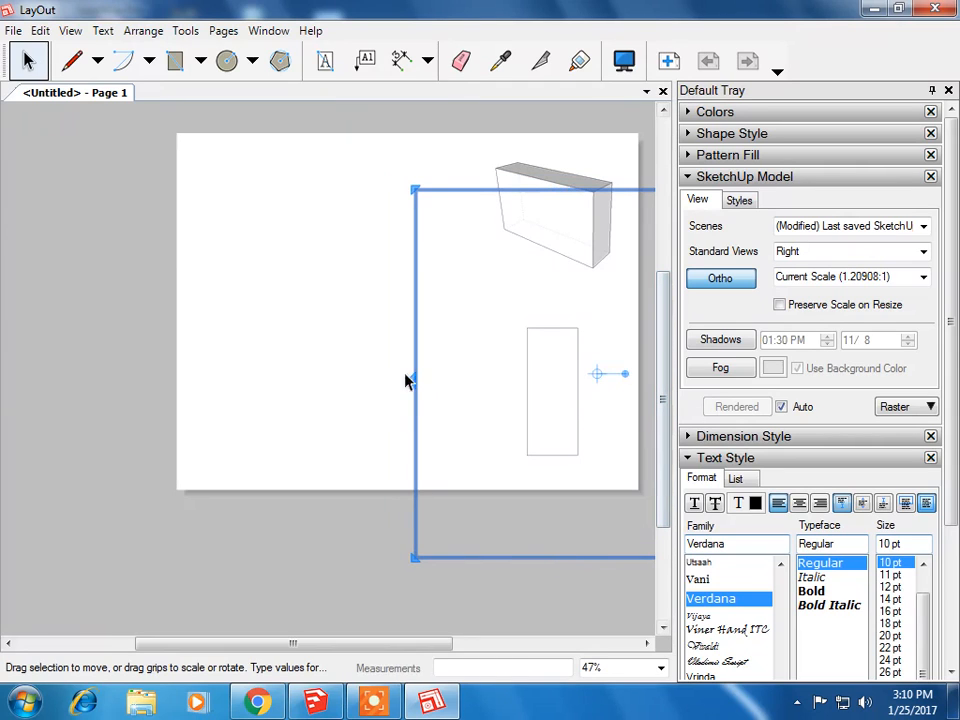
Step: Duplicate the right-view viewport, place the copy to its left, and switch it to the Front view
click(40, 30)
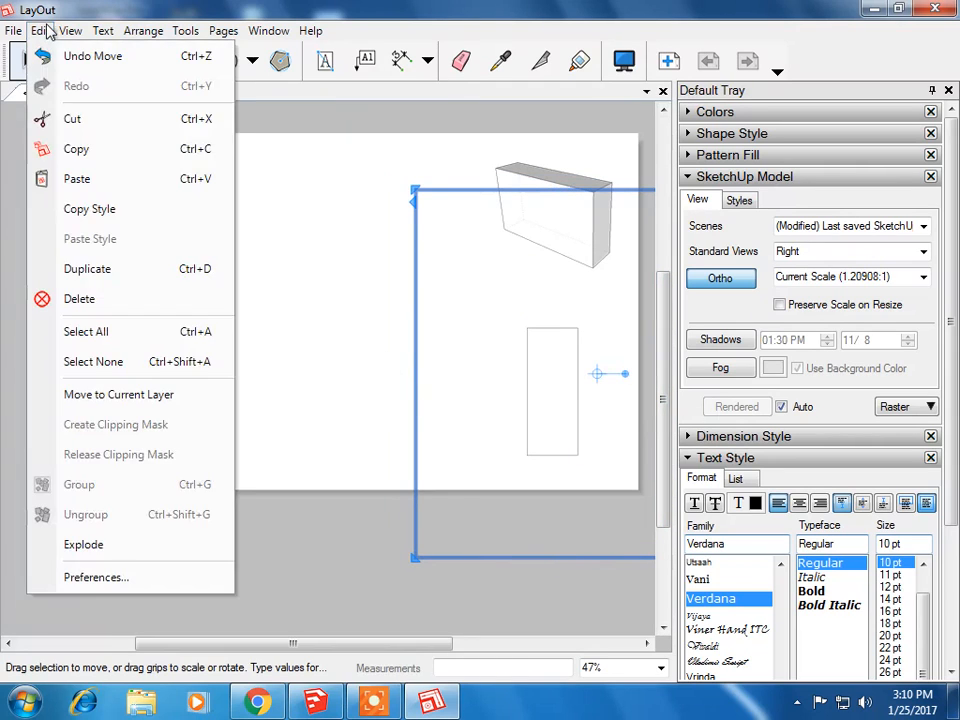
click(71, 148)
click(42, 32)
click(50, 178)
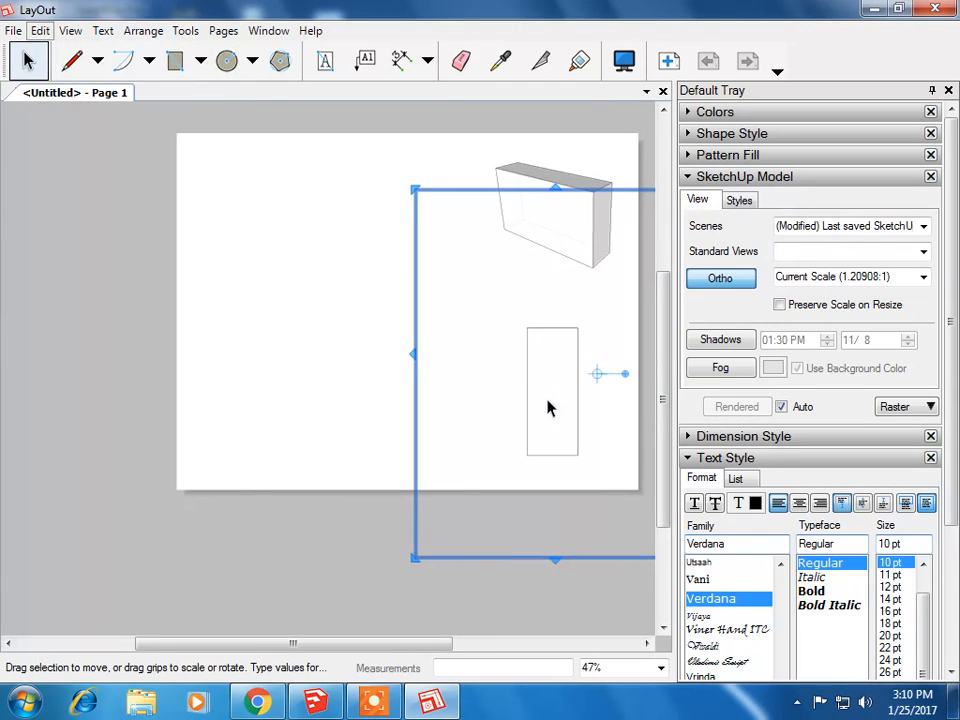
drag(547, 407, 348, 386)
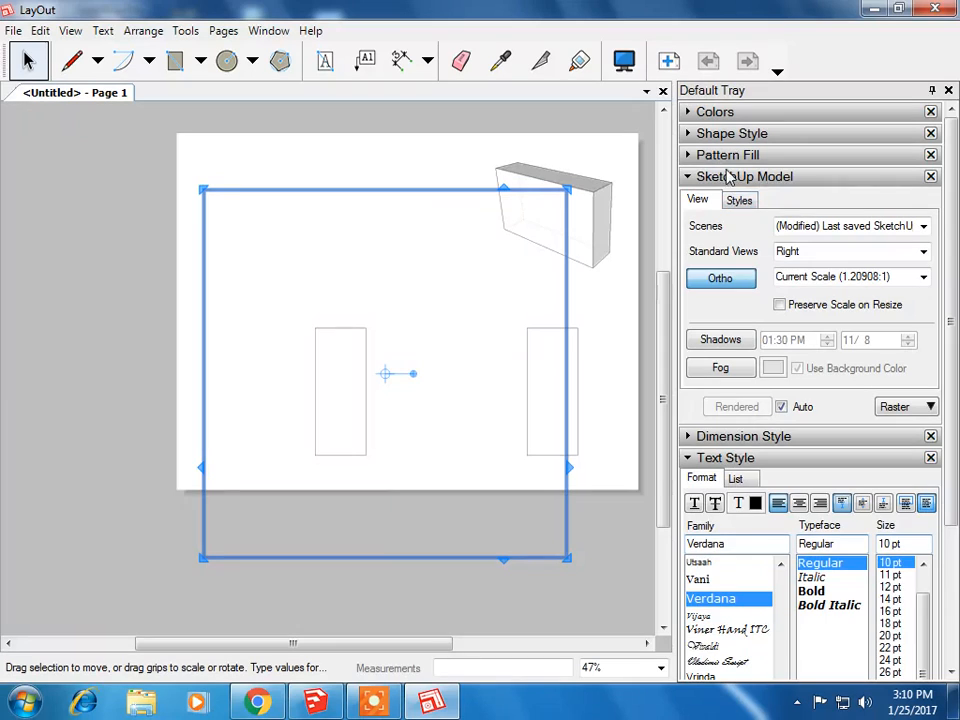
click(923, 252)
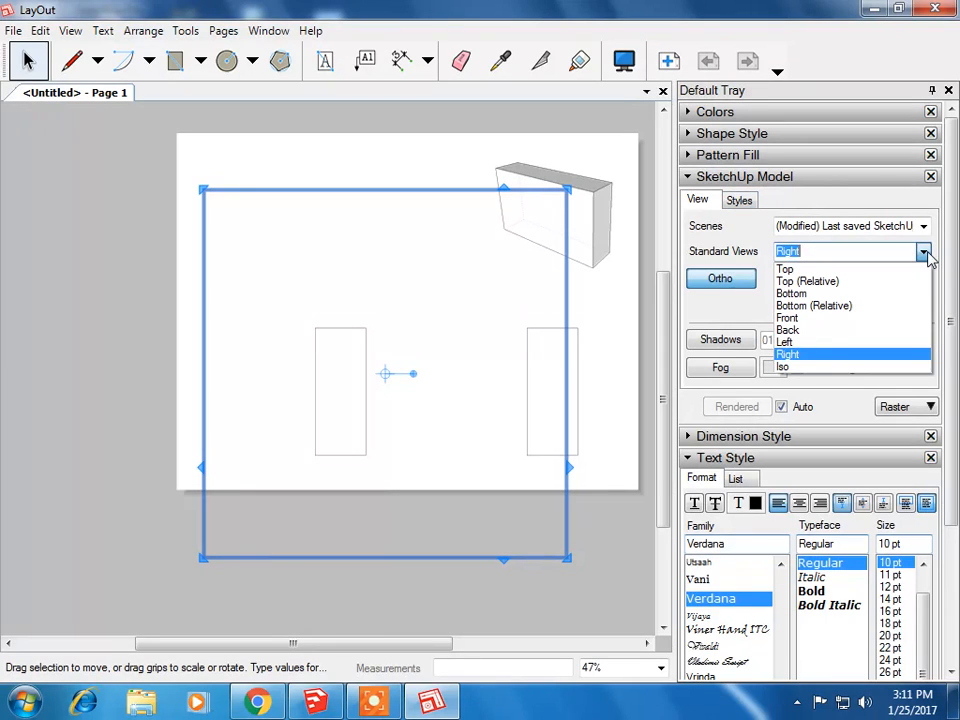
click(783, 318)
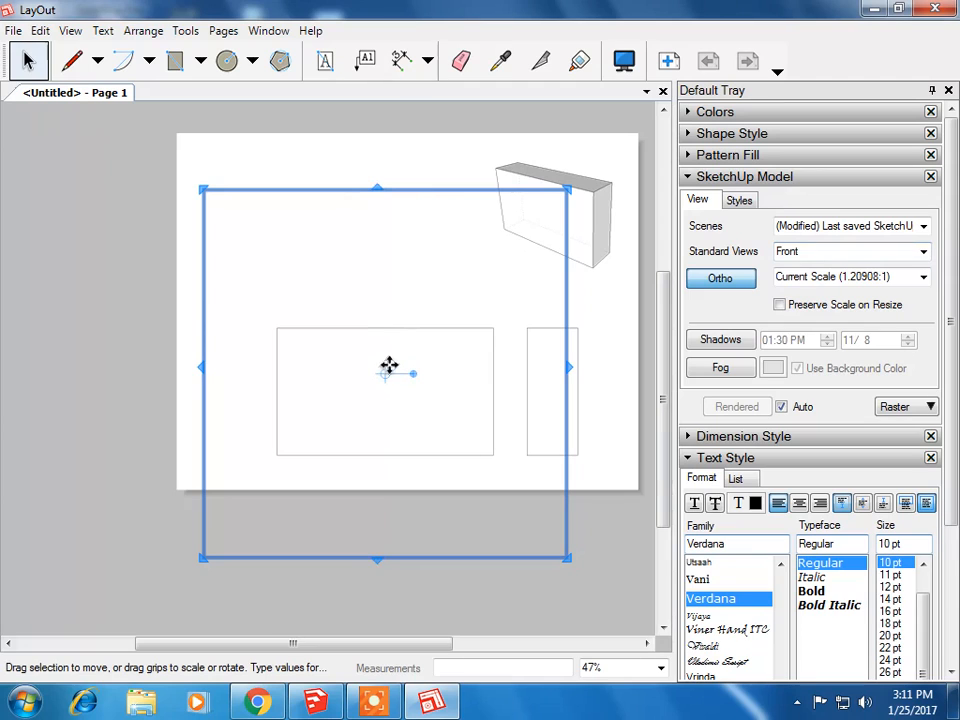
Step: Duplicate the front-view viewport, place the copy above it, and switch it to the Top view
click(37, 31)
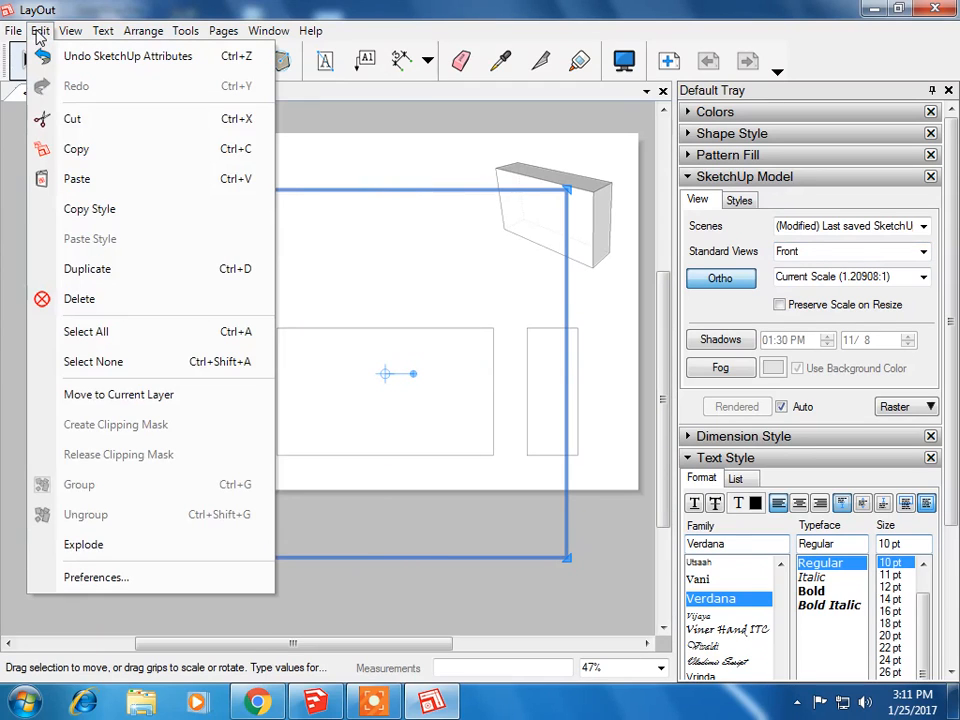
click(81, 151)
click(43, 28)
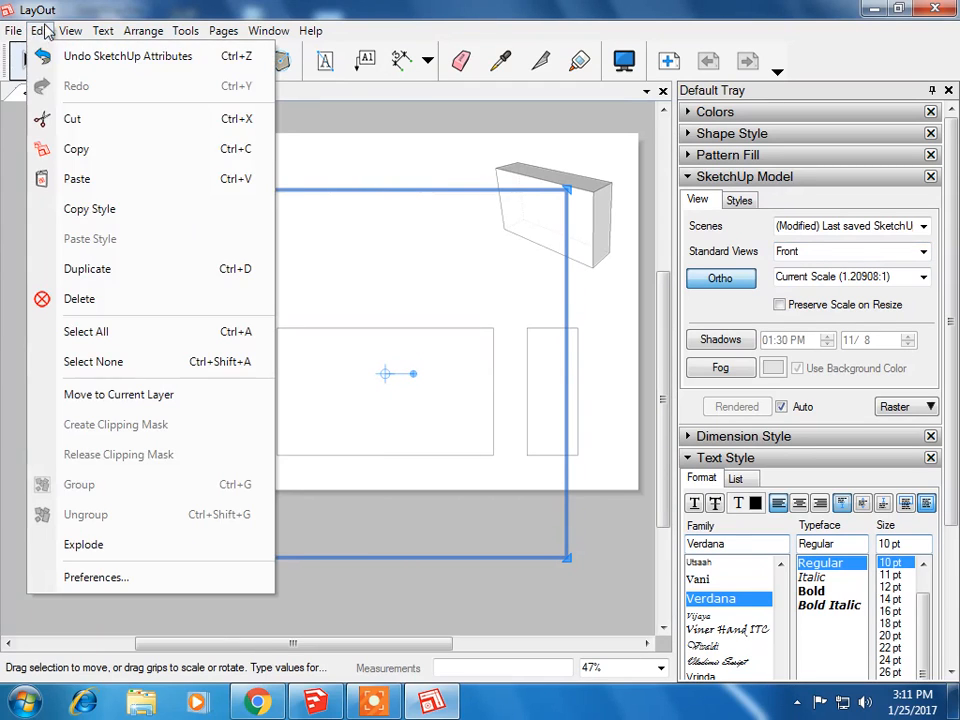
click(75, 178)
drag(329, 417, 326, 252)
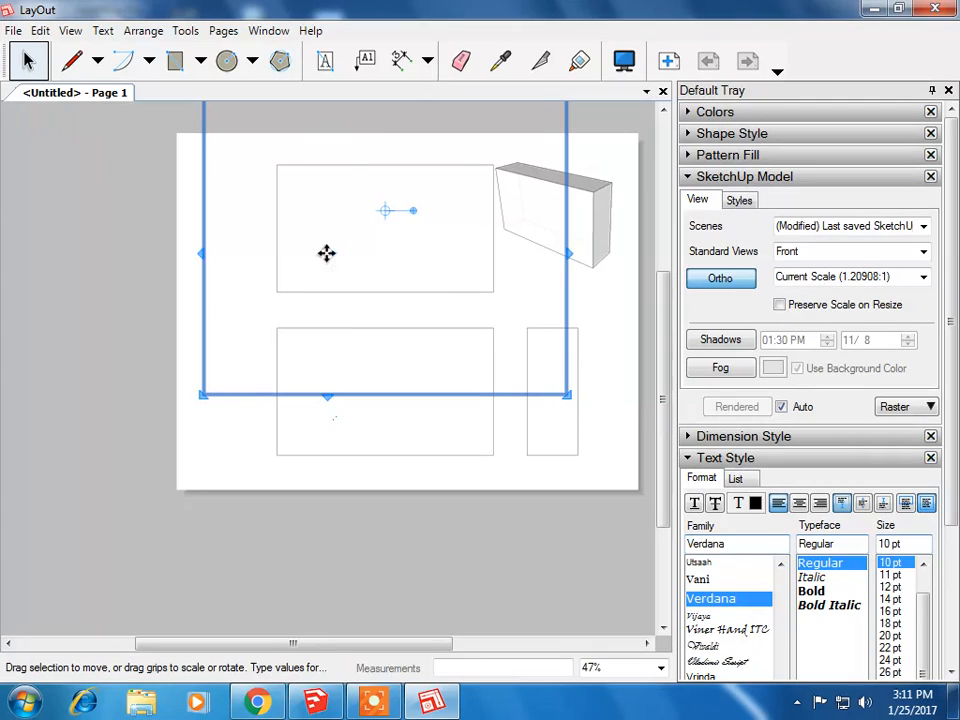
click(922, 251)
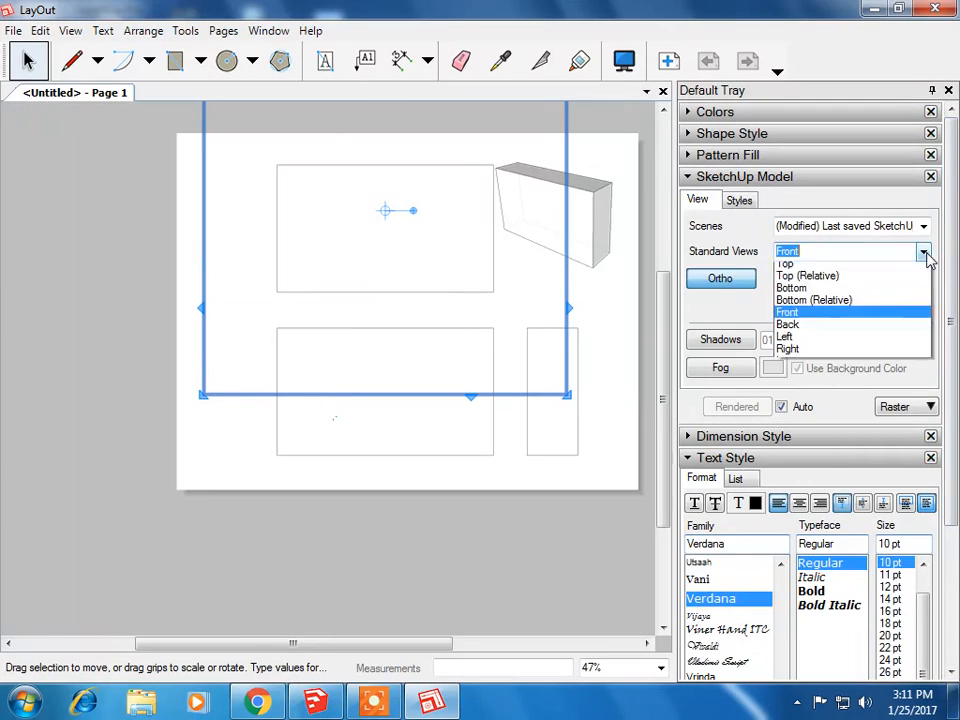
click(788, 269)
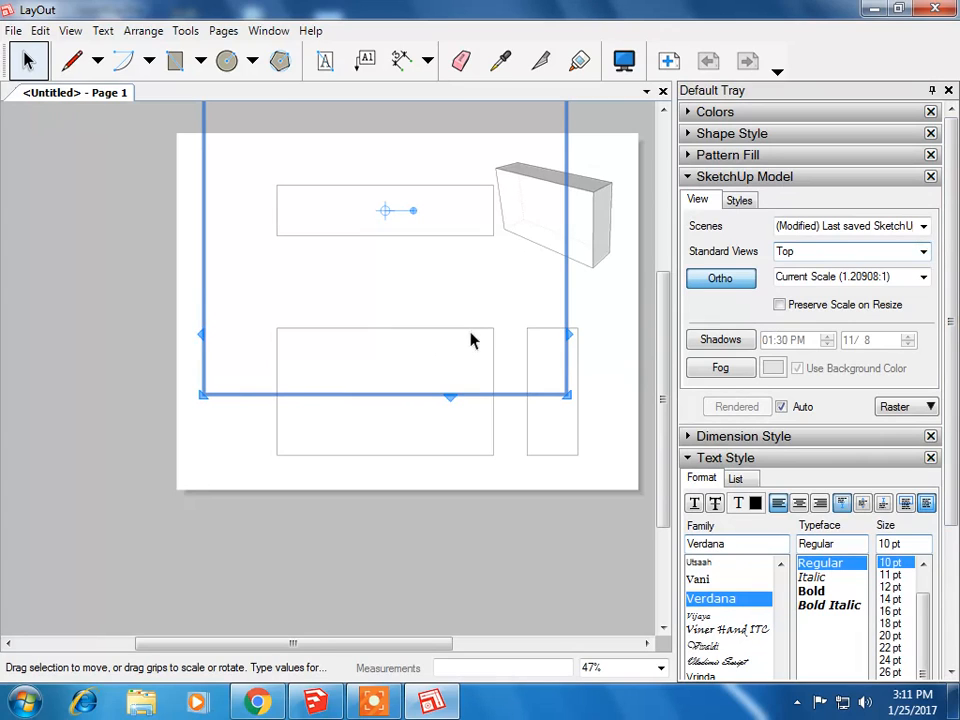
Step: Shift the top and front views slightly left so they line up vertically
drag(334, 198, 298, 199)
click(359, 364)
drag(360, 364, 324, 364)
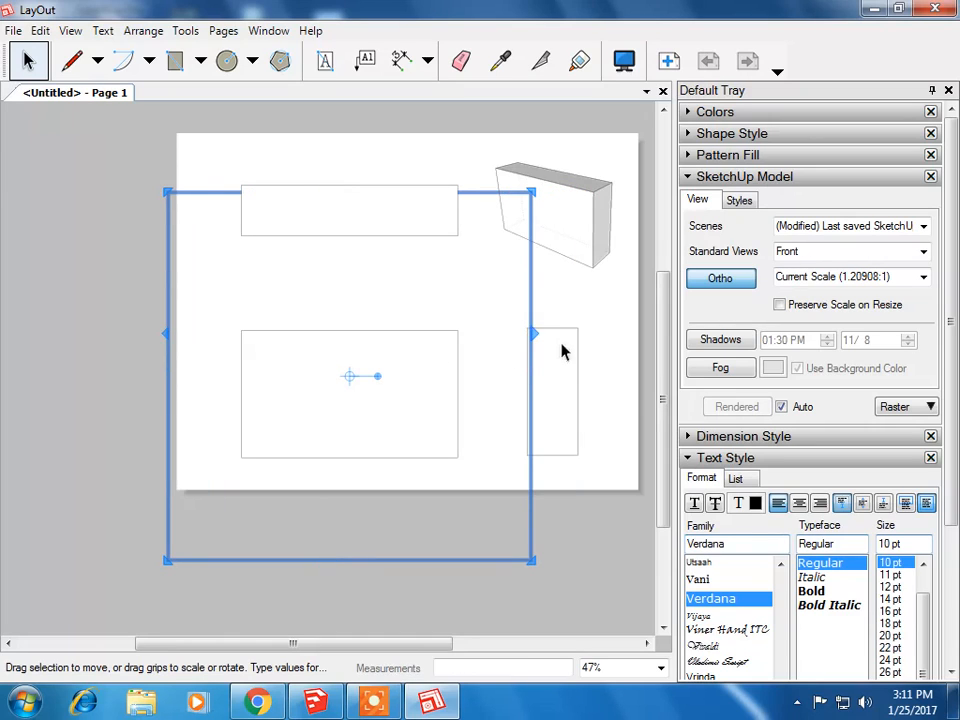
key(Escape)
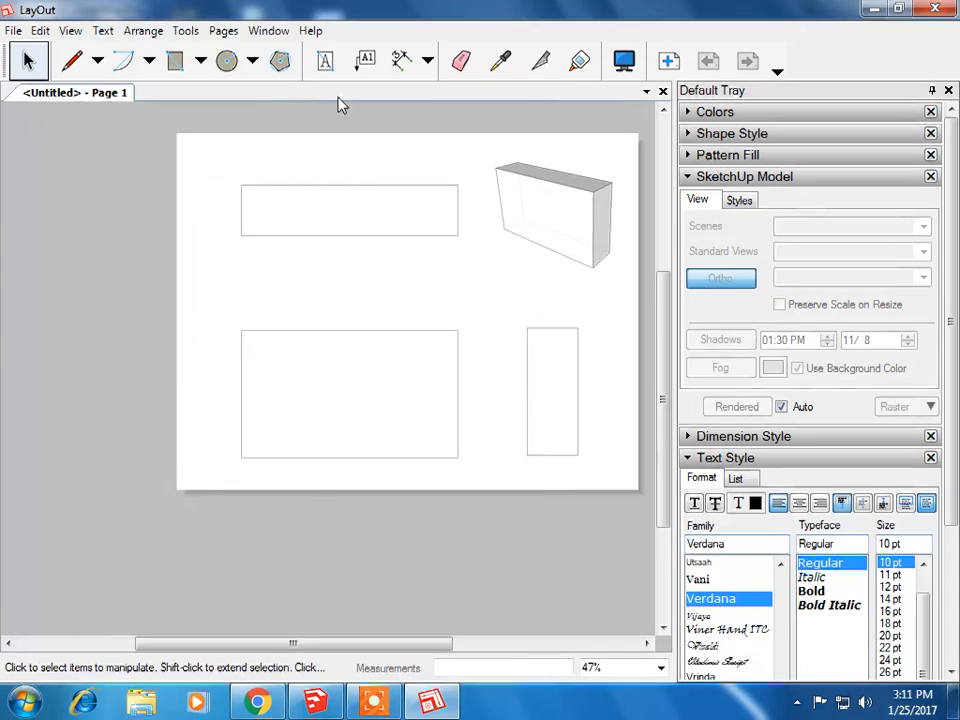
Step: Add a dimension across the top edge of the front view showing its width
click(403, 68)
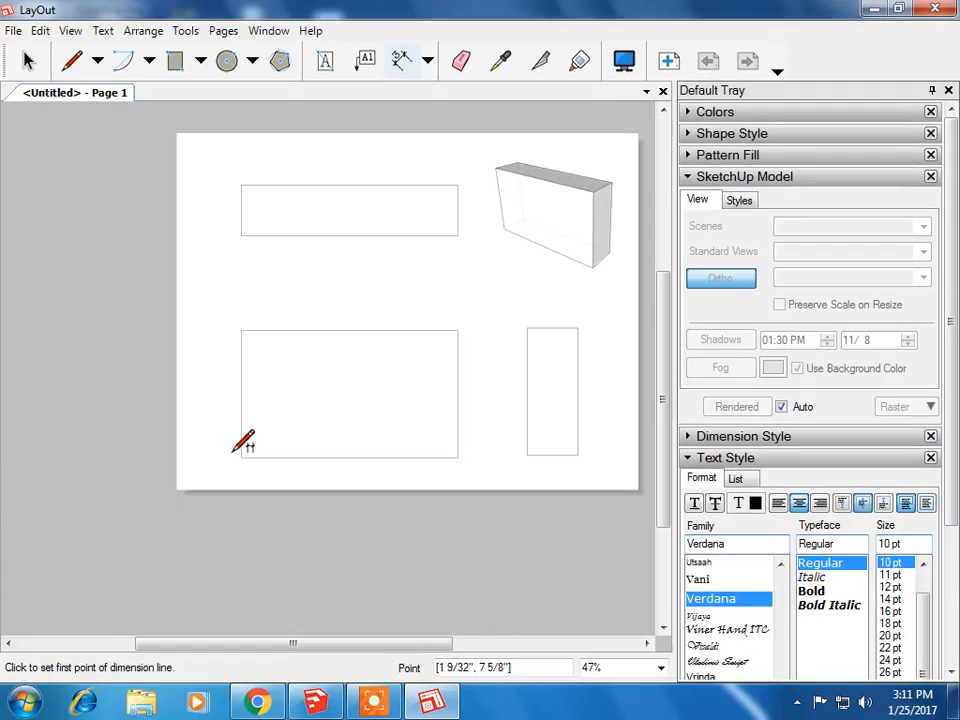
click(241, 330)
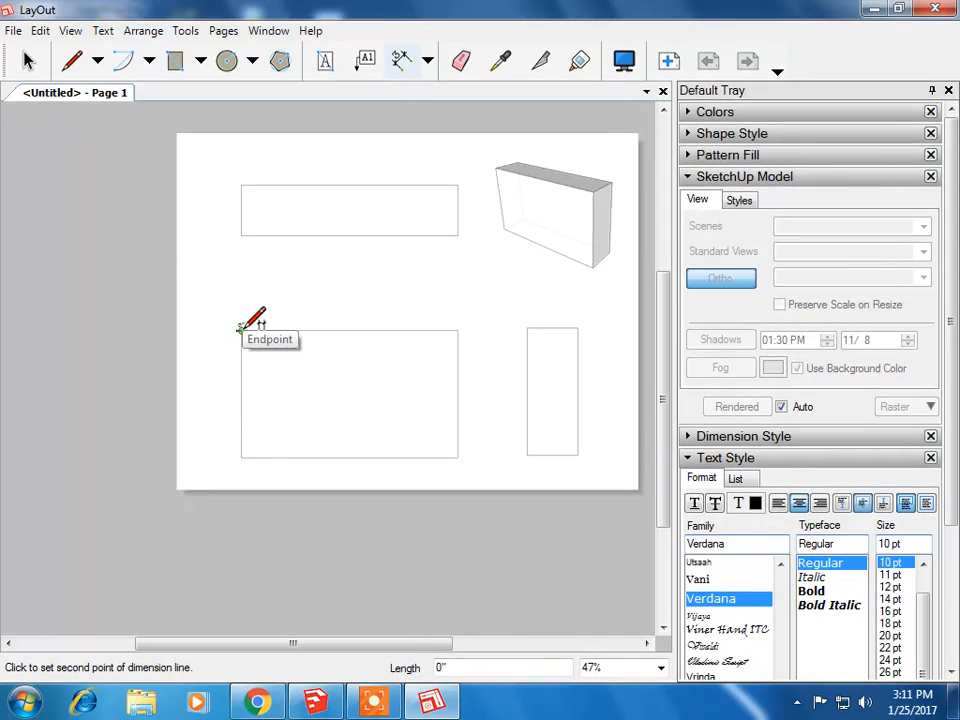
click(458, 329)
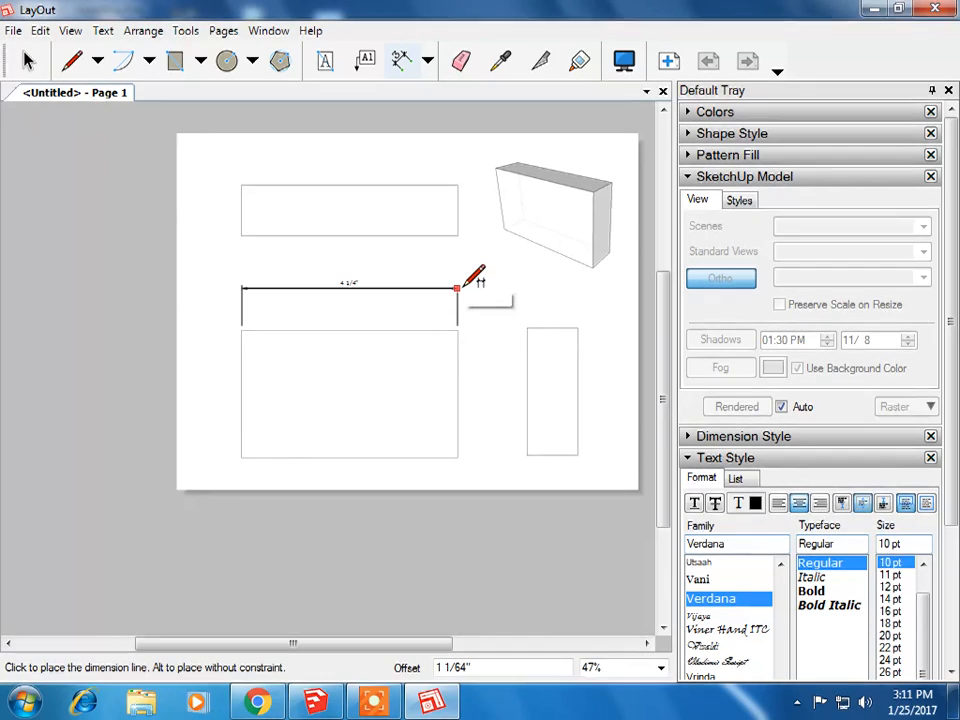
click(463, 287)
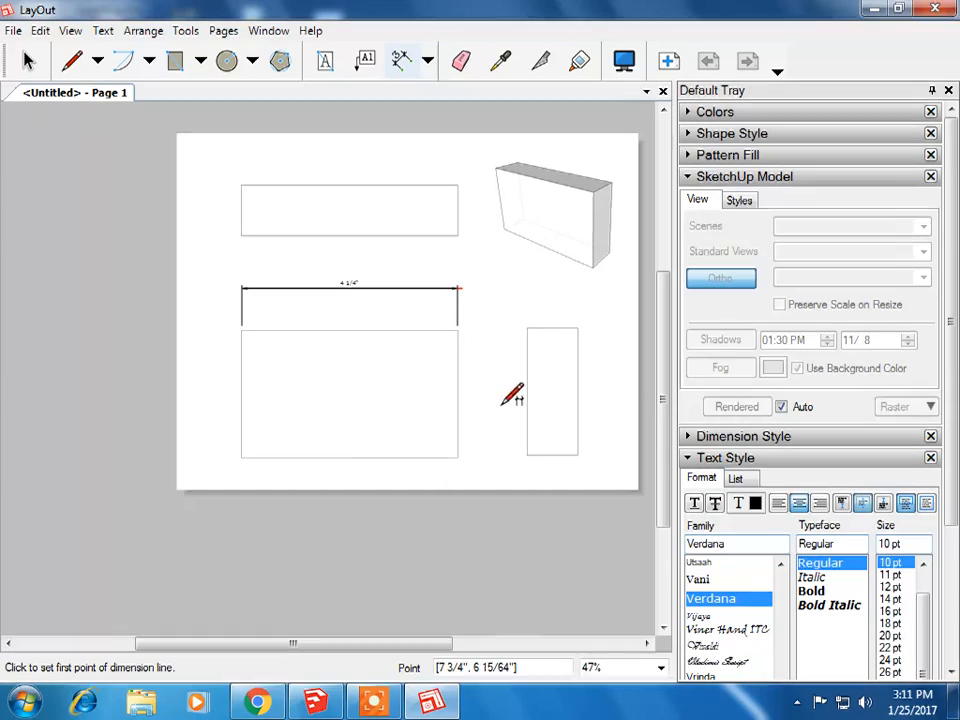
Step: Dimension the front view's height along its right edge
click(457, 330)
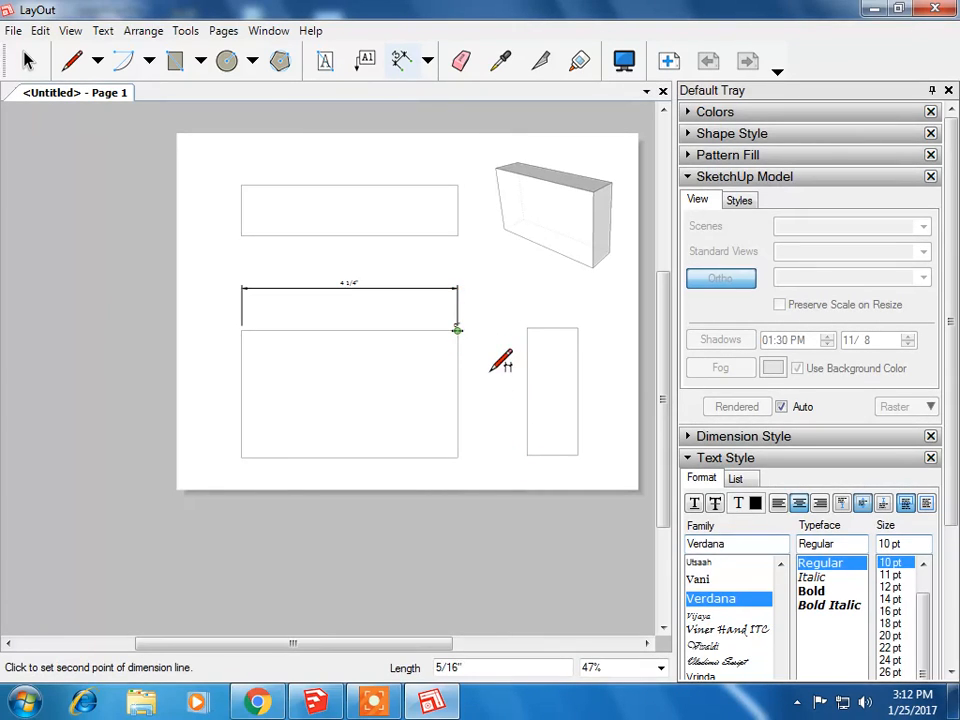
click(457, 457)
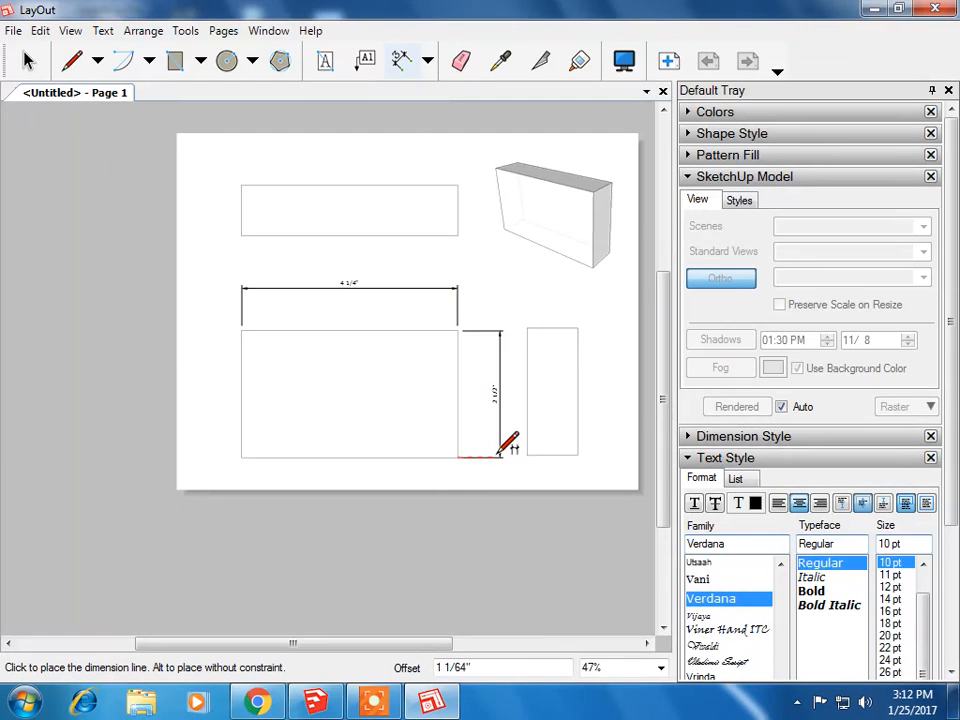
click(500, 452)
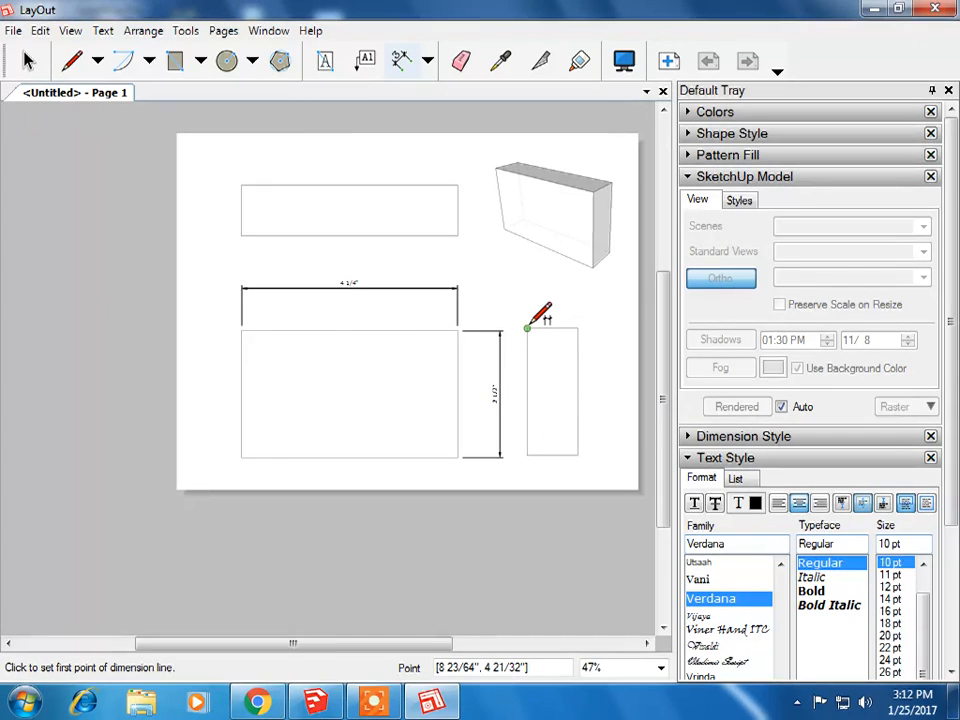
Step: Dimension the right view's width along its top edge
click(527, 328)
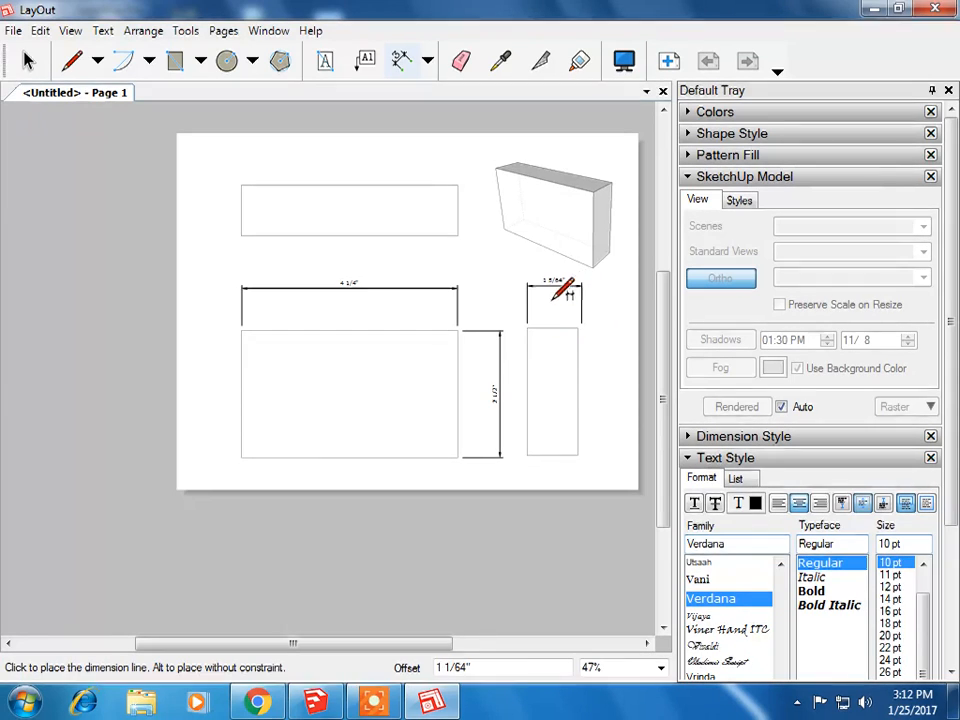
click(514, 284)
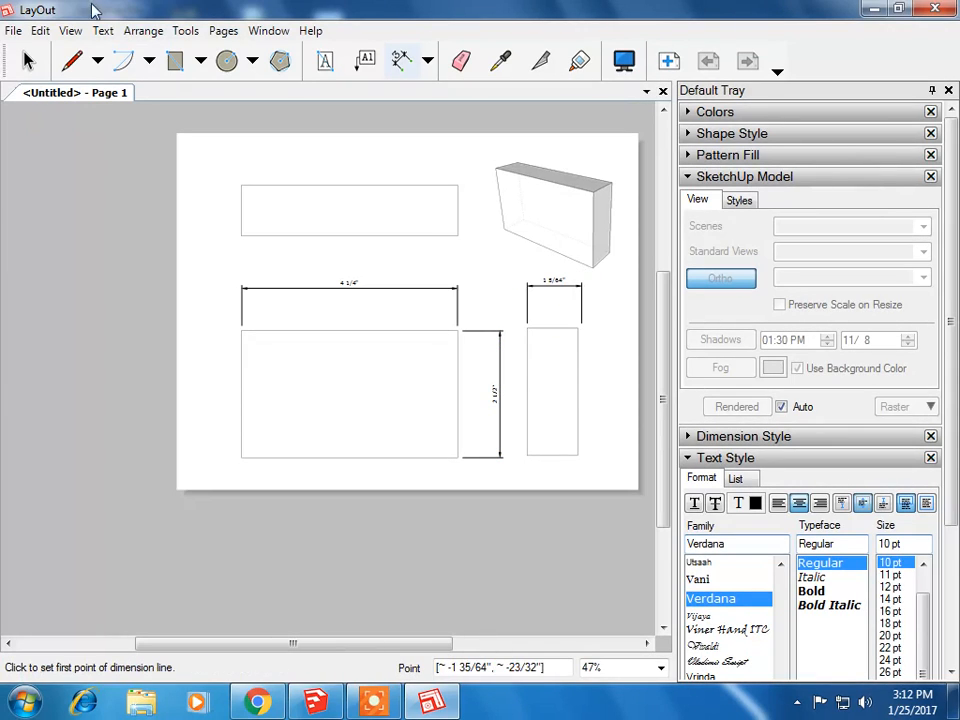
click(40, 31)
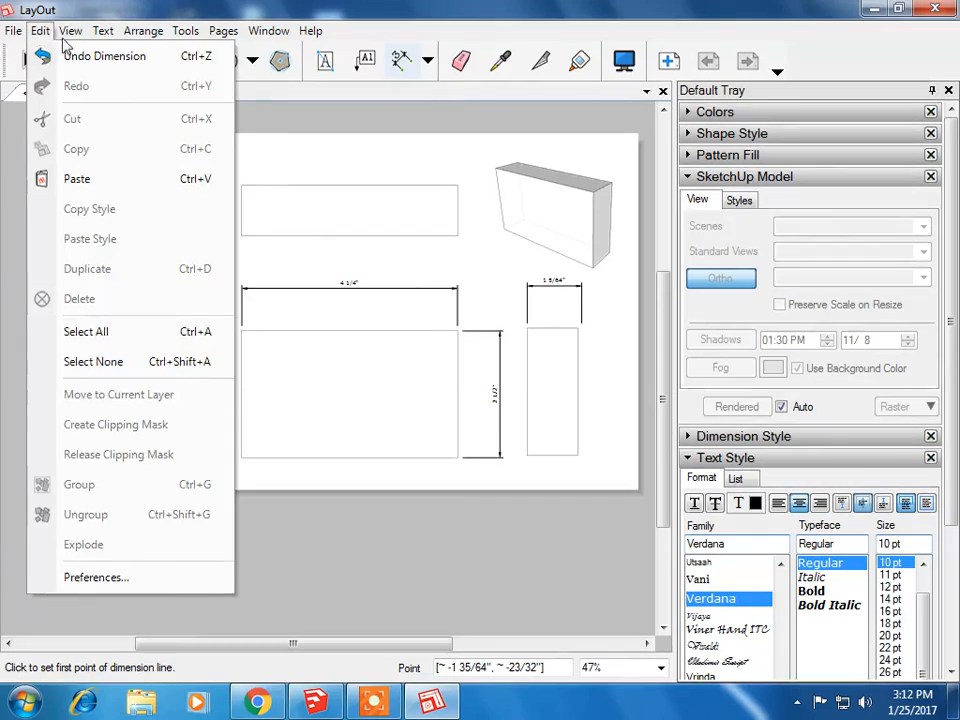
Step: Undo the last dimension and redraw the right view's width dimension along its top edge
click(67, 55)
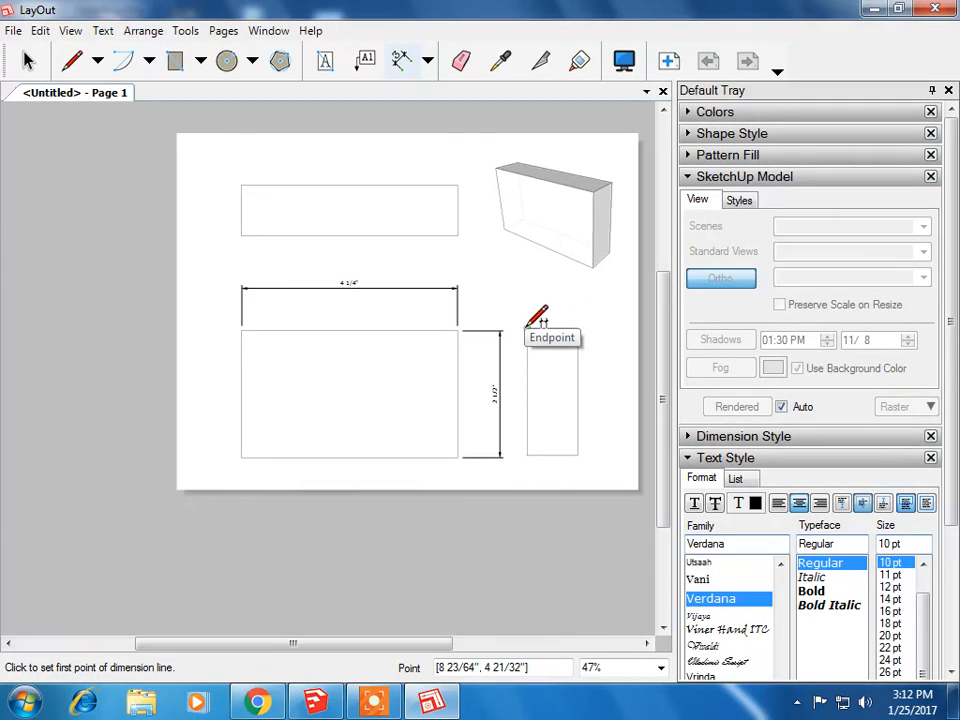
click(528, 328)
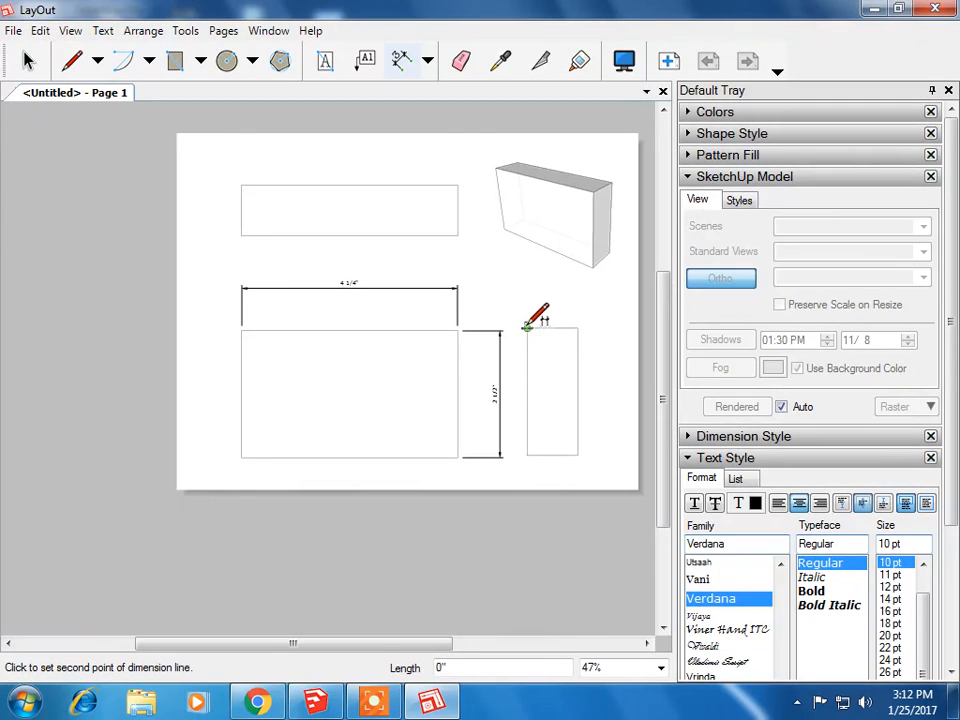
click(577, 327)
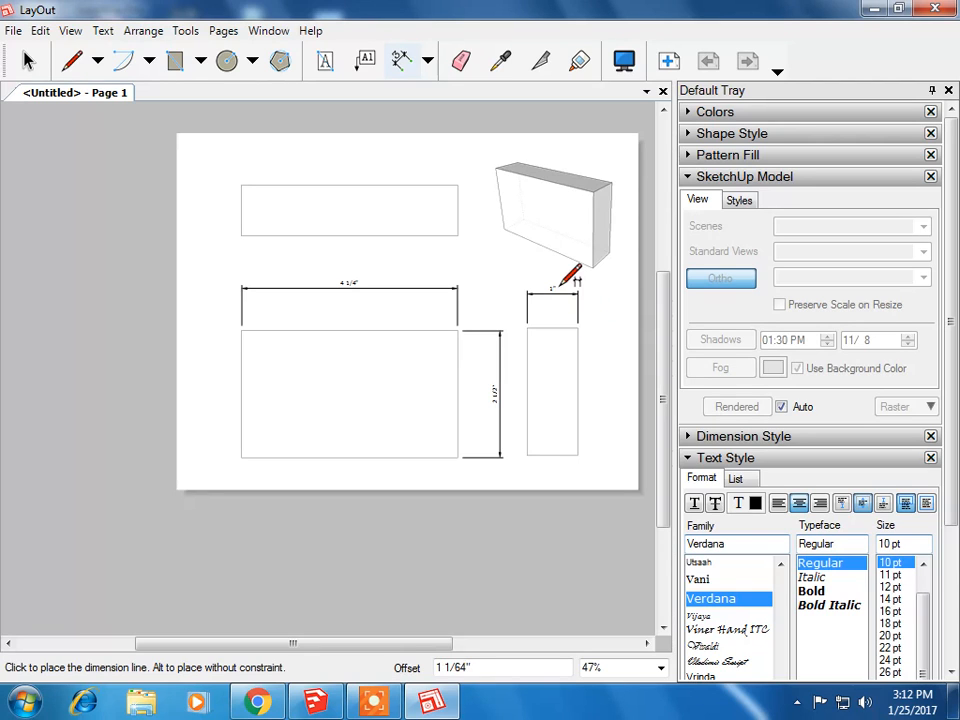
click(505, 277)
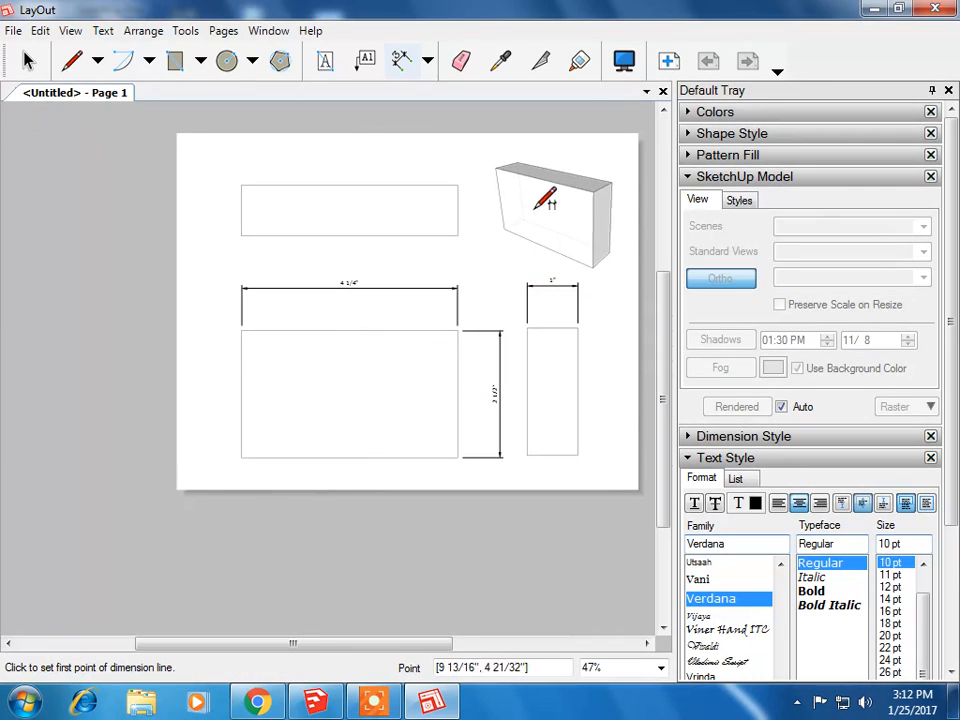
Step: Add a text block above the top view with the drafter's full name, the date 1/25/2017 and A1-a
click(325, 62)
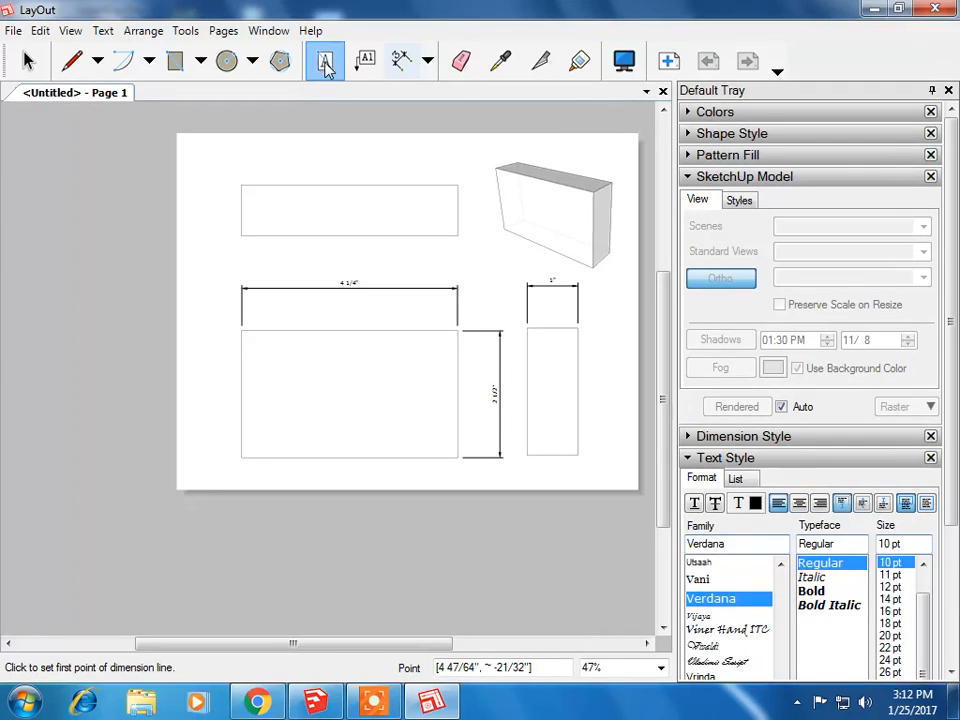
click(364, 155)
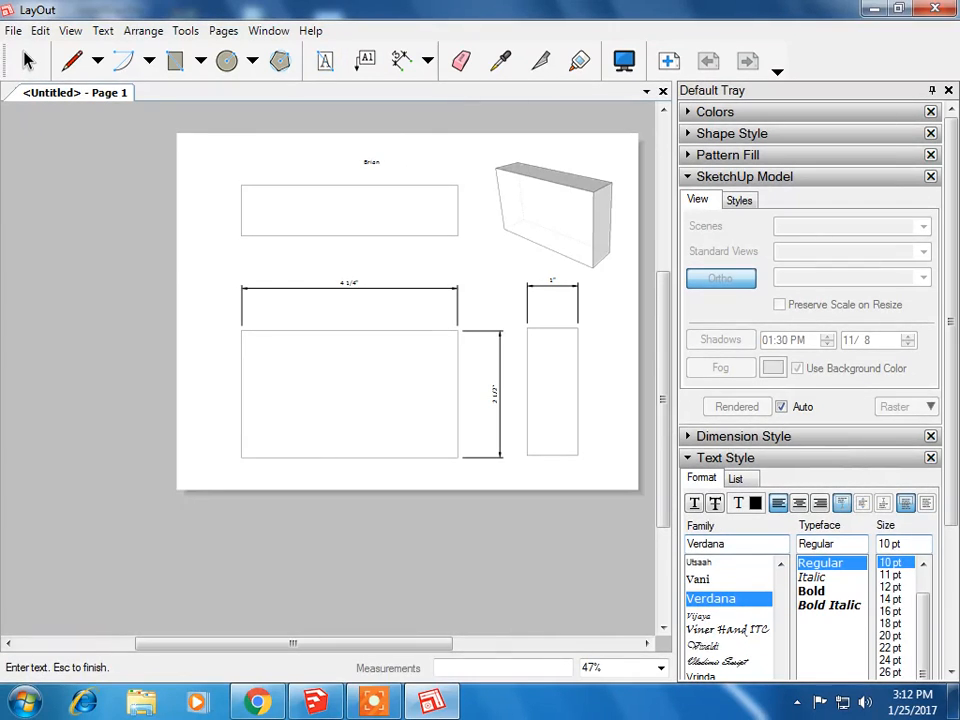
text(R ogers)
key(Return)
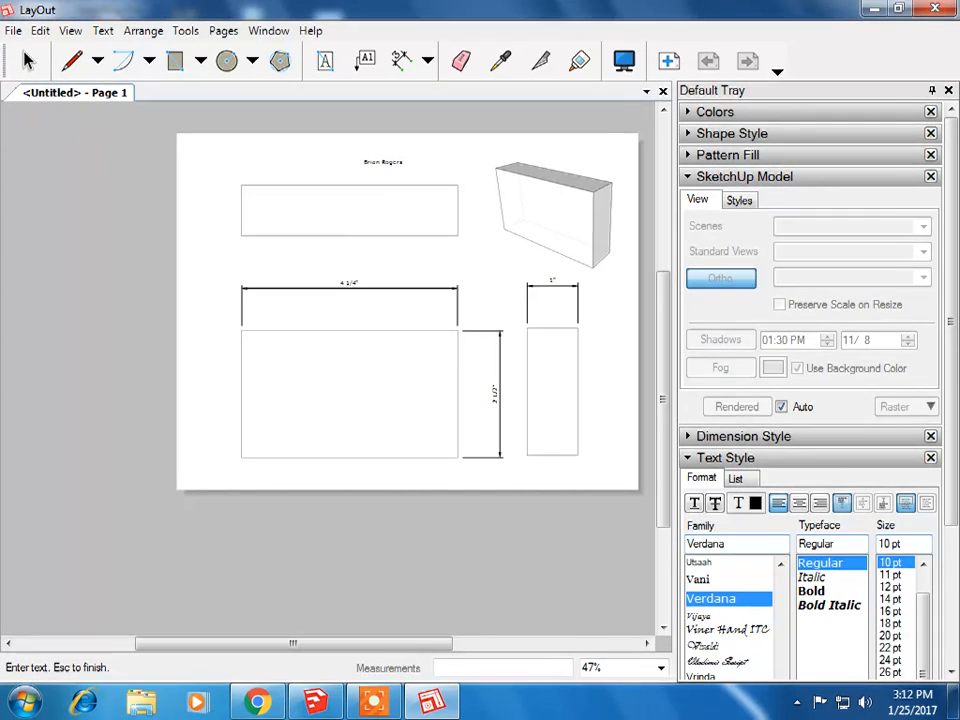
text(1/25/2017)
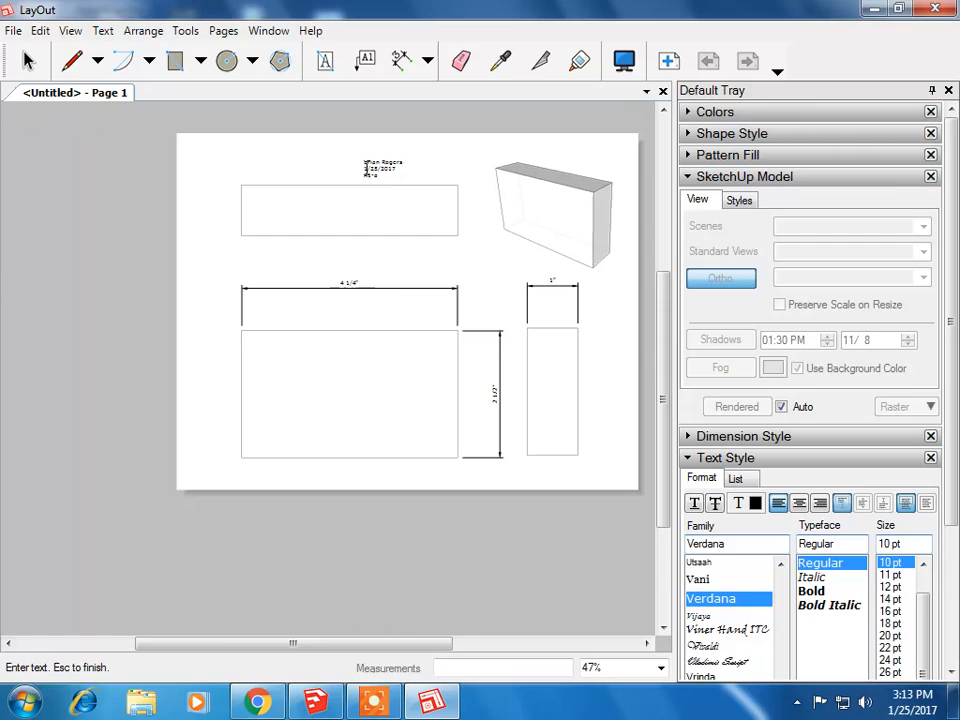
Step: Select all the text in the block and set its size to 18 pt
drag(367, 169, 358, 158)
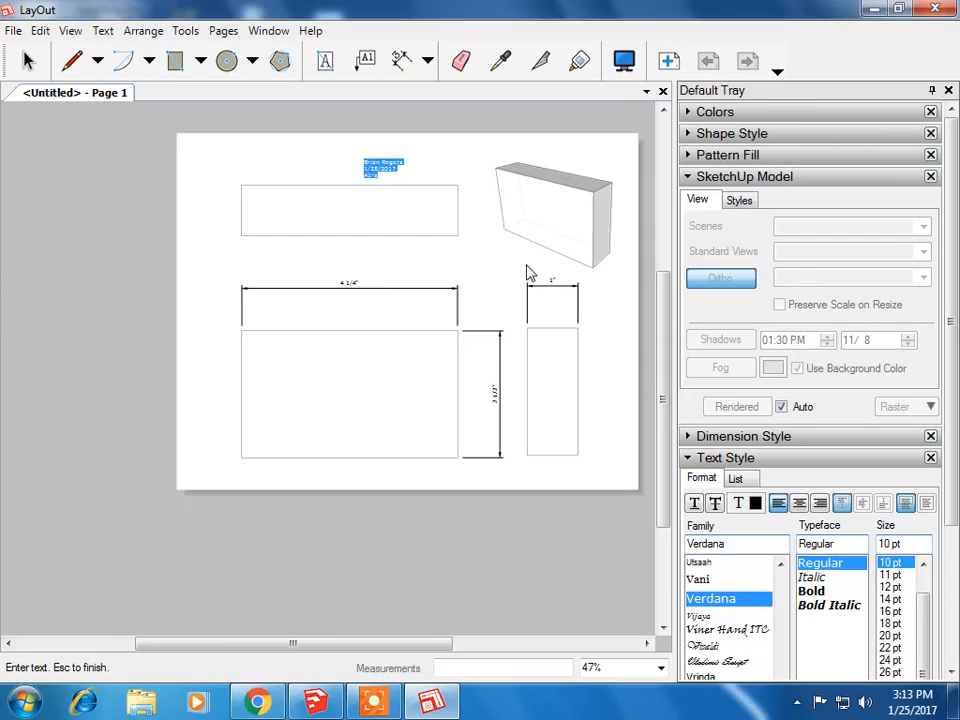
click(889, 623)
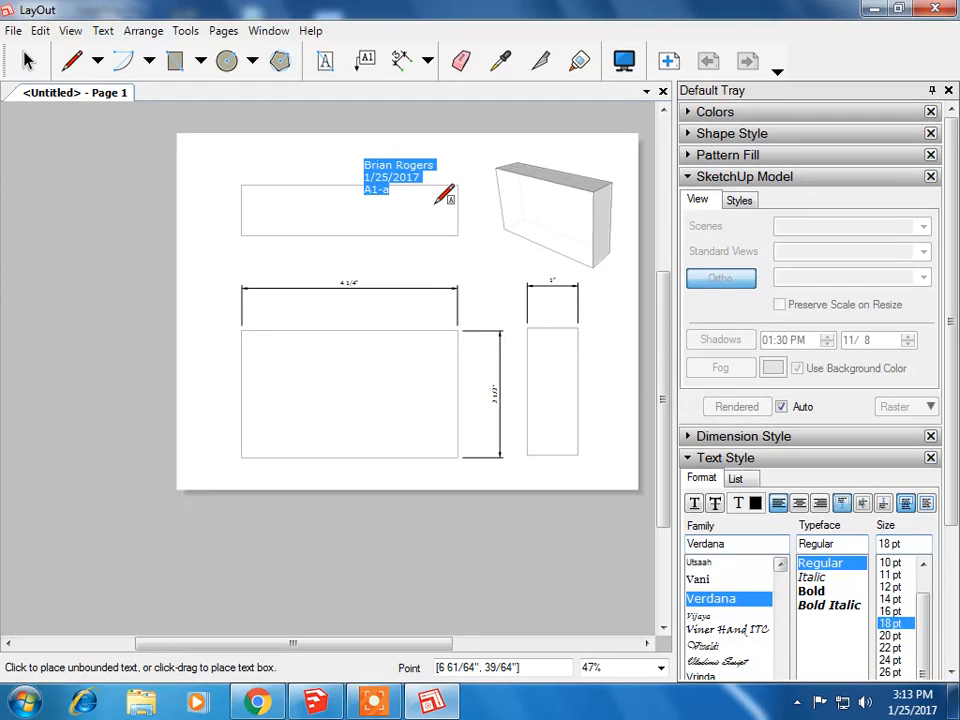
key(Escape)
Step: Move the text block up and left to the upper-left corner of the page above the top view
click(28, 61)
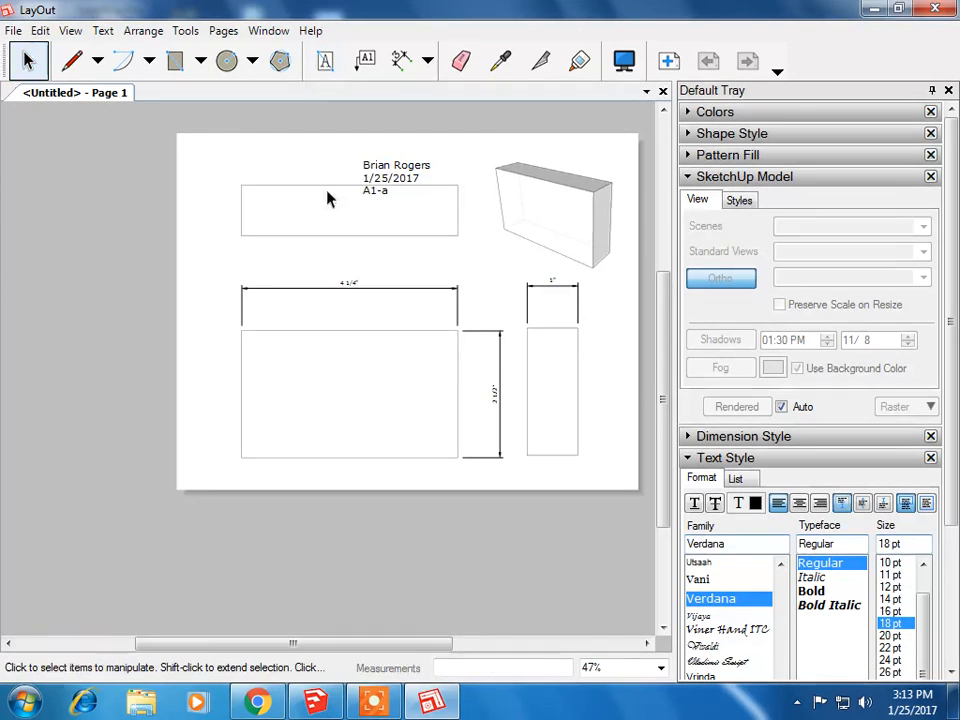
click(393, 174)
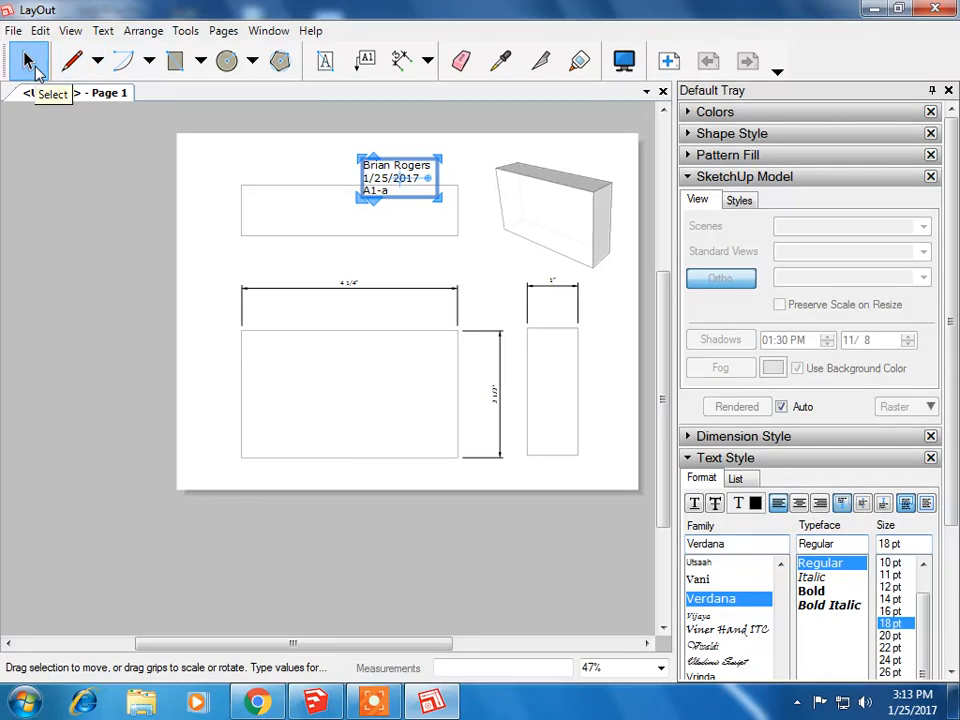
drag(391, 169, 305, 150)
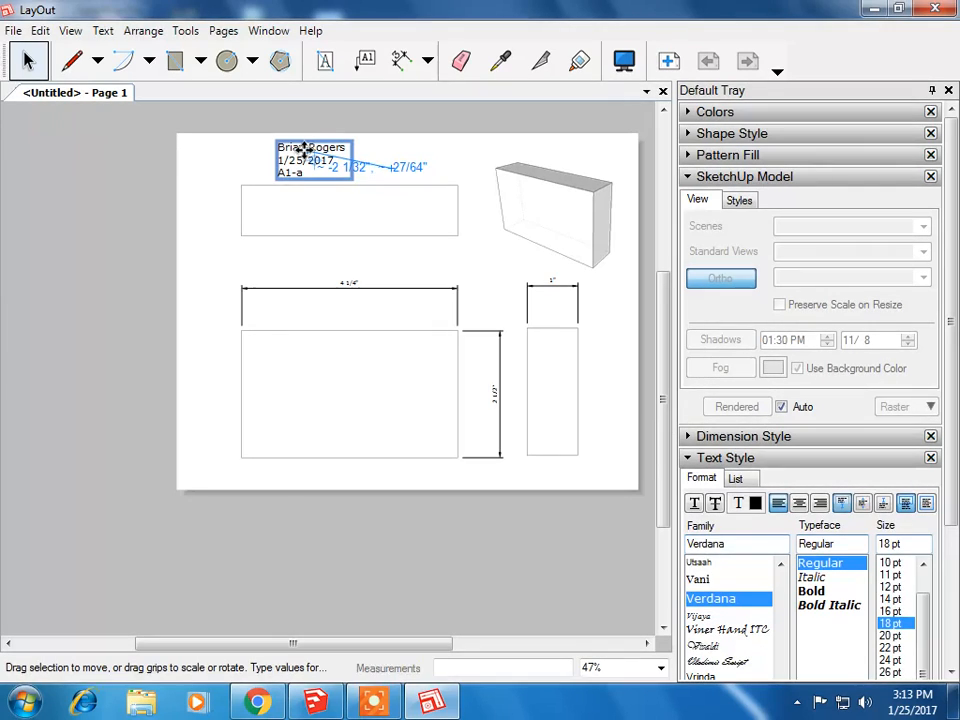
click(423, 182)
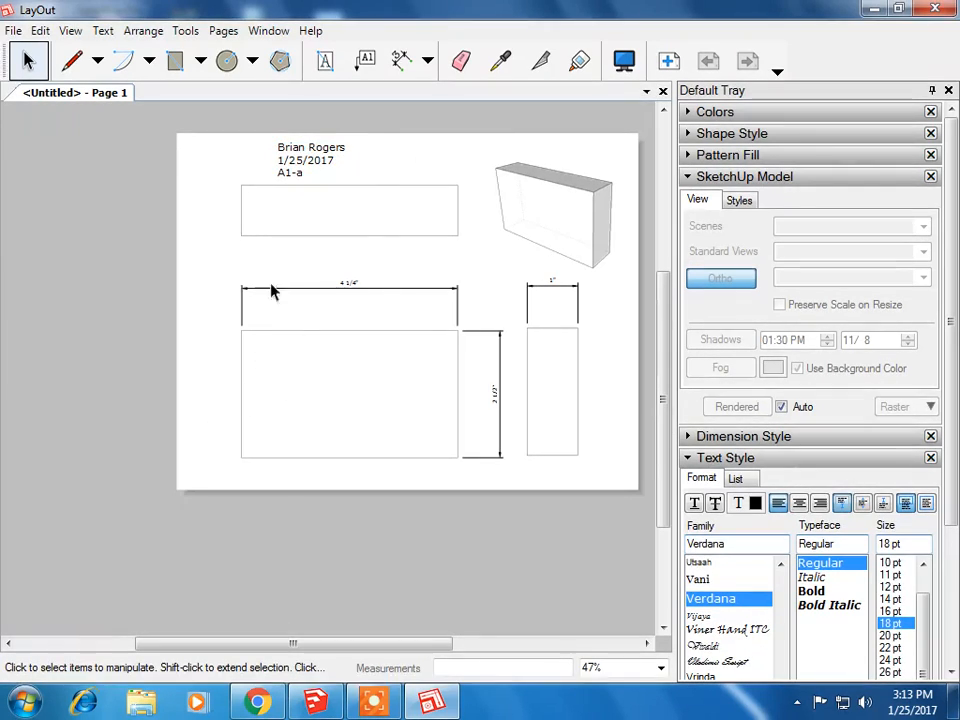
Step: Save the LayOut document
click(13, 30)
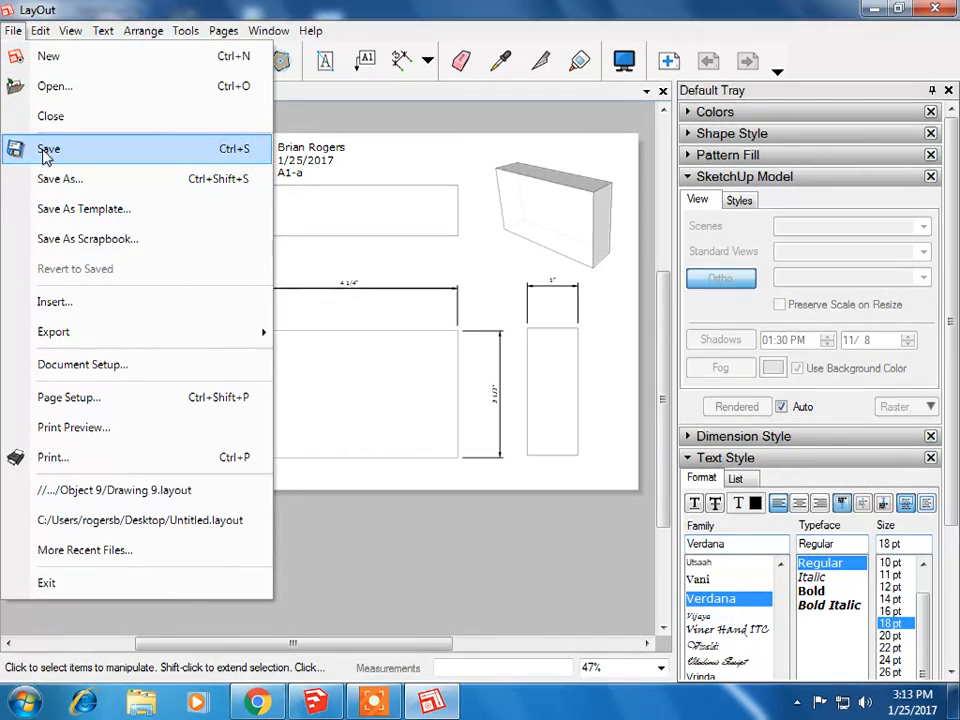